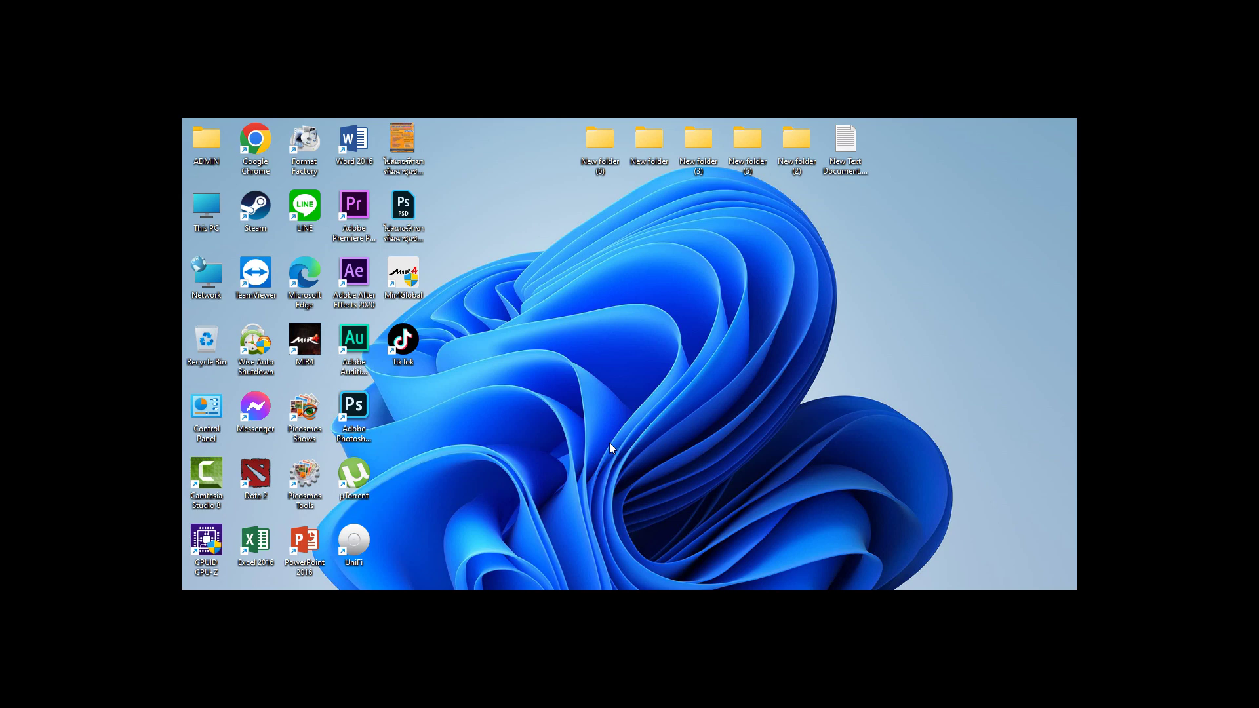
Step: Start a blank workbook in Excel and close the Office activation wizard
{"action": "double_click", "coordinate": [256, 542]}
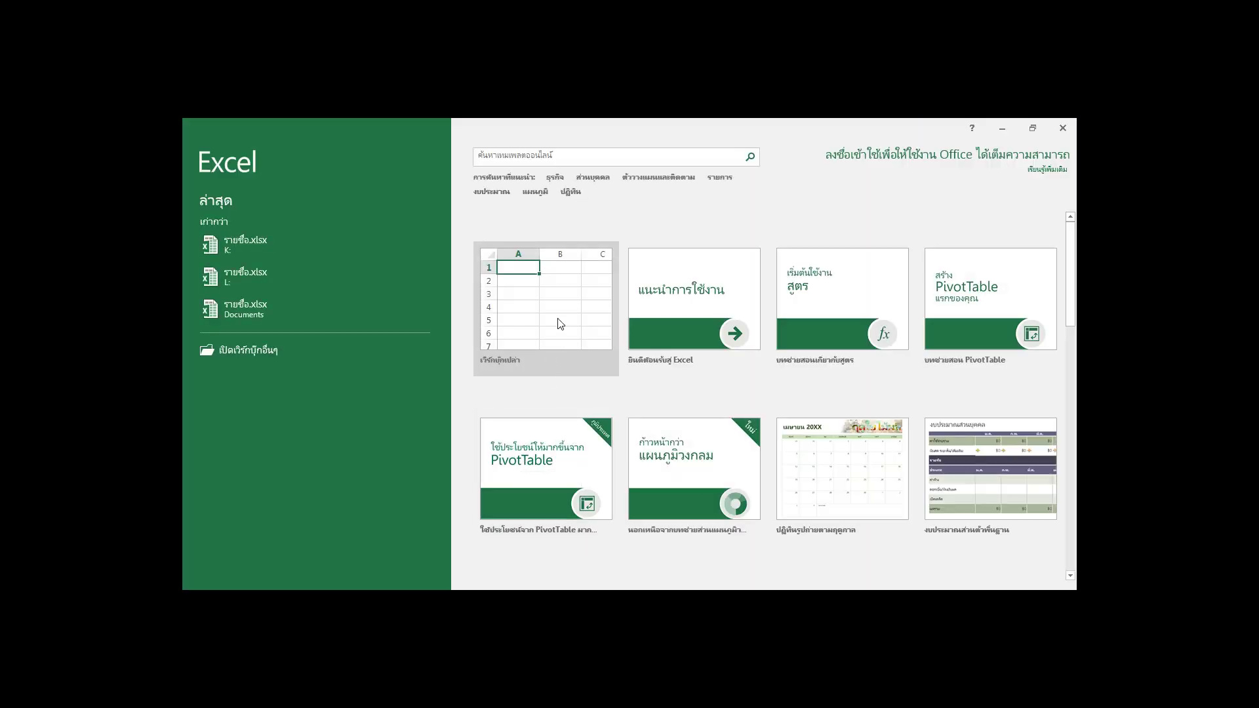
{"action": "left_click", "coordinate": [559, 310]}
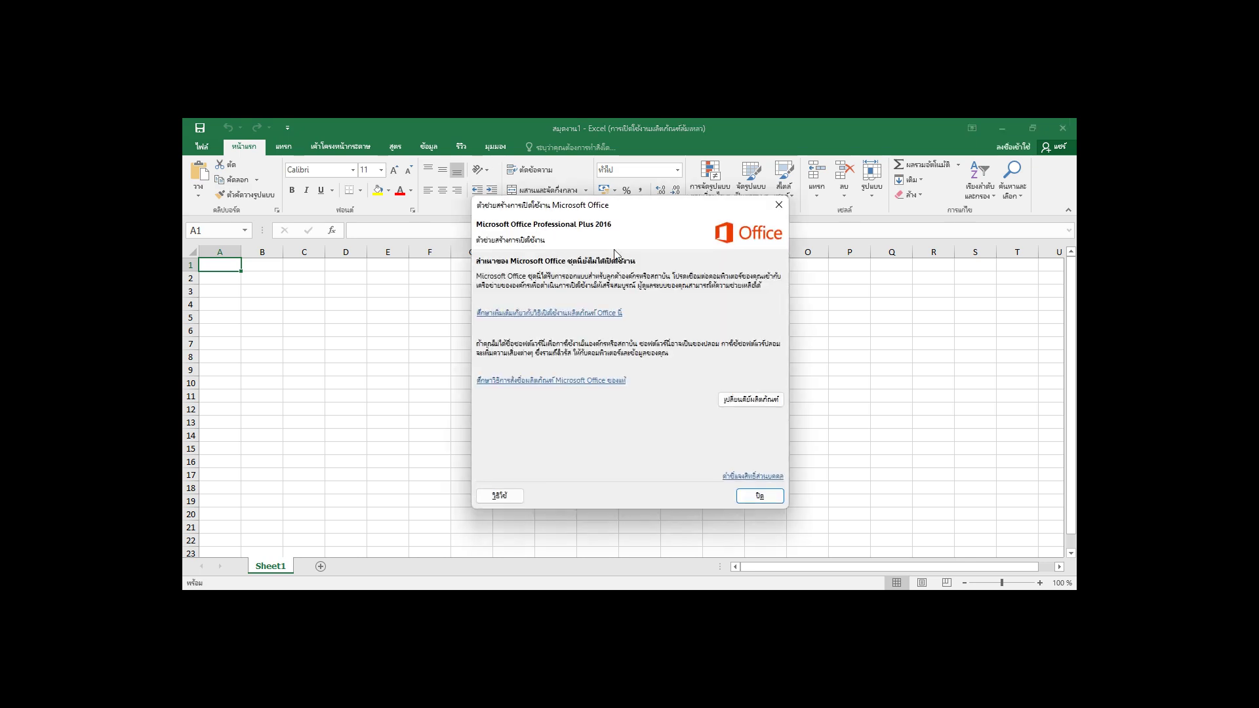
{"action": "left_click", "coordinate": [779, 207]}
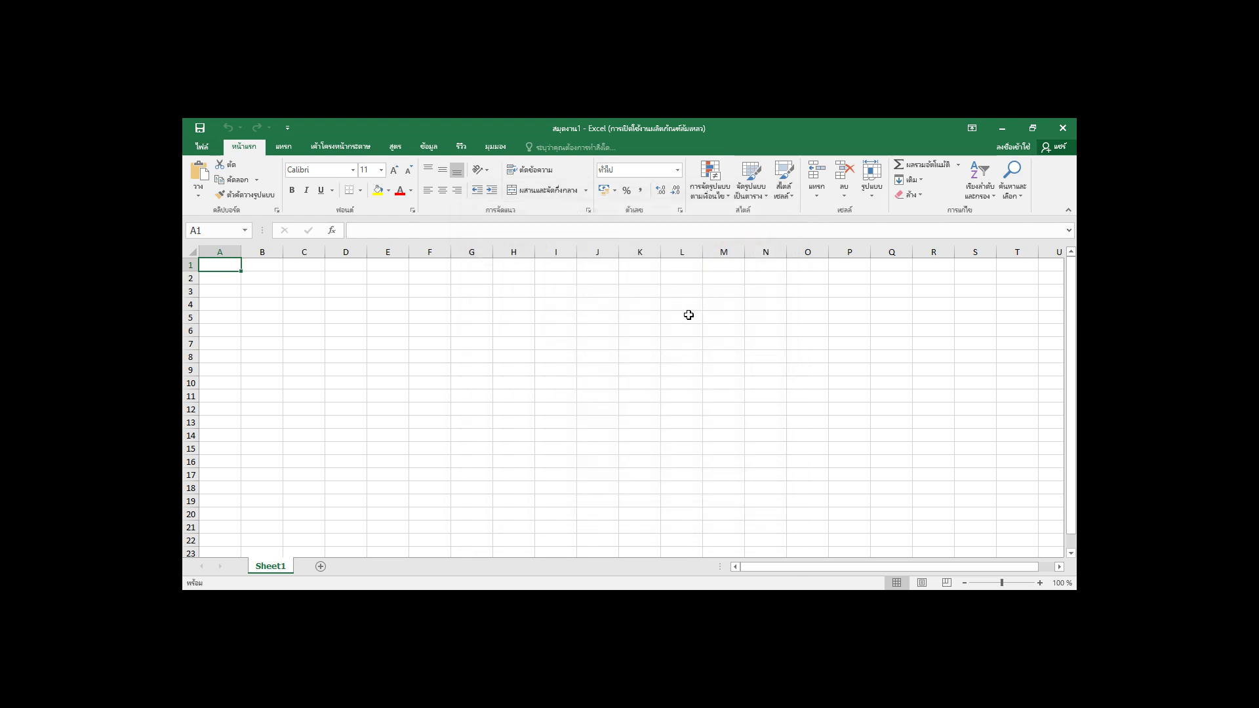
Step: Search the Office Store for qr4office and add the QR4Office add-in, accepting its terms
{"action": "left_click", "coordinate": [285, 147]}
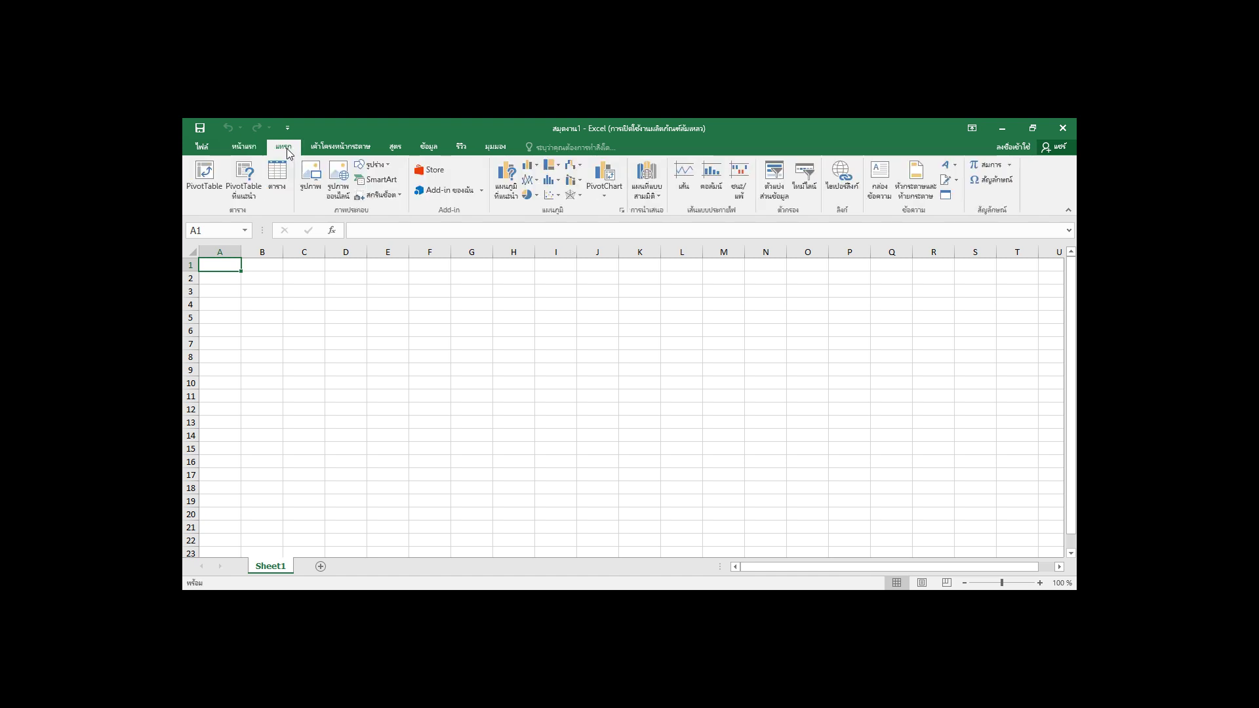
{"action": "left_click", "coordinate": [440, 198]}
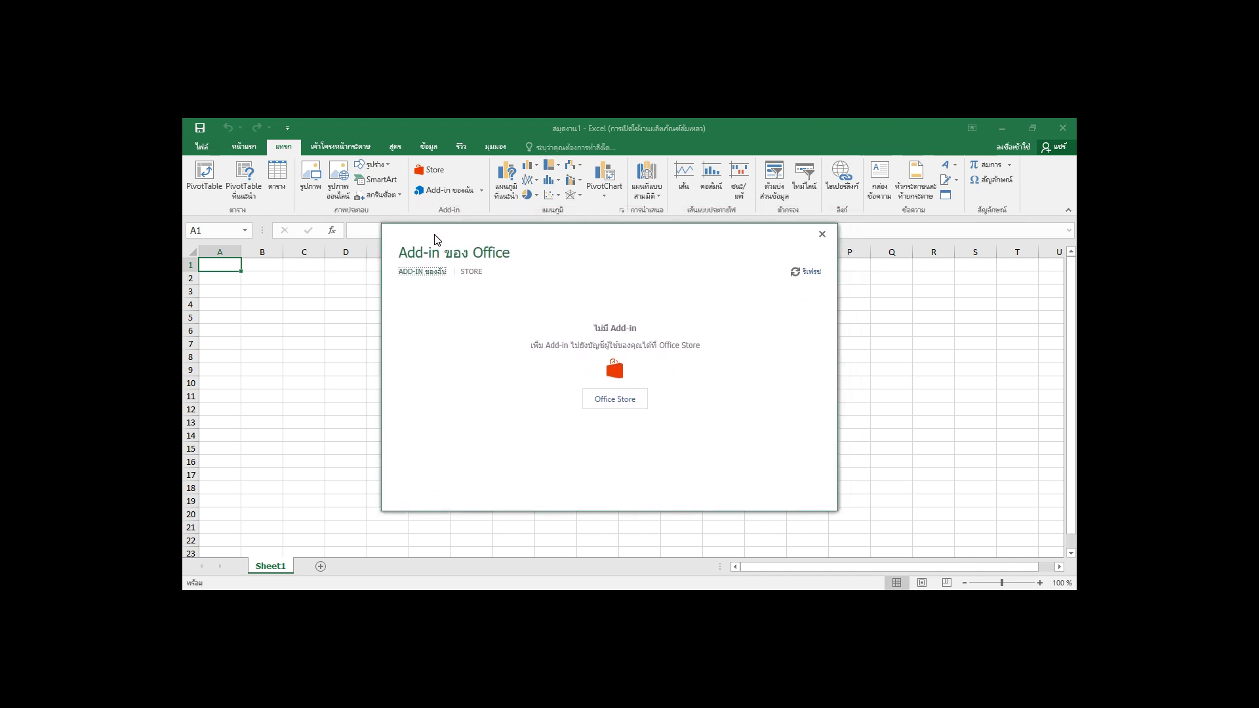
{"action": "left_click", "coordinate": [617, 401]}
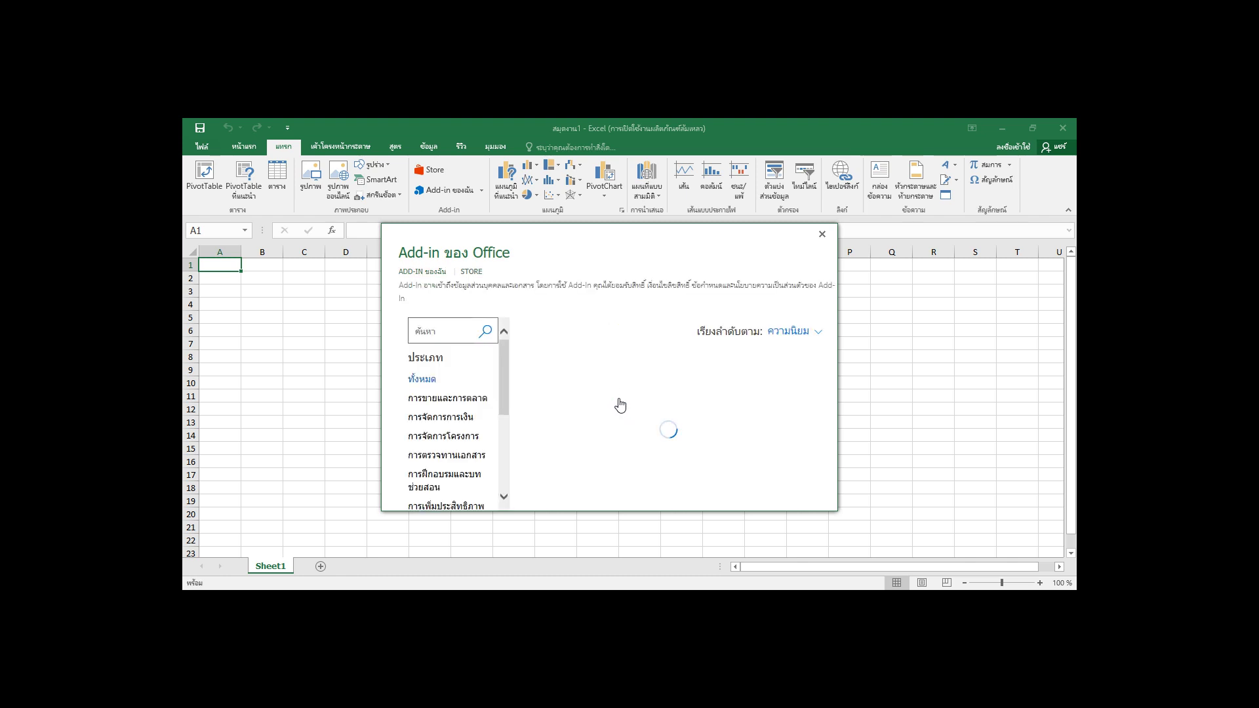
{"action": "left_click", "coordinate": [439, 331]}
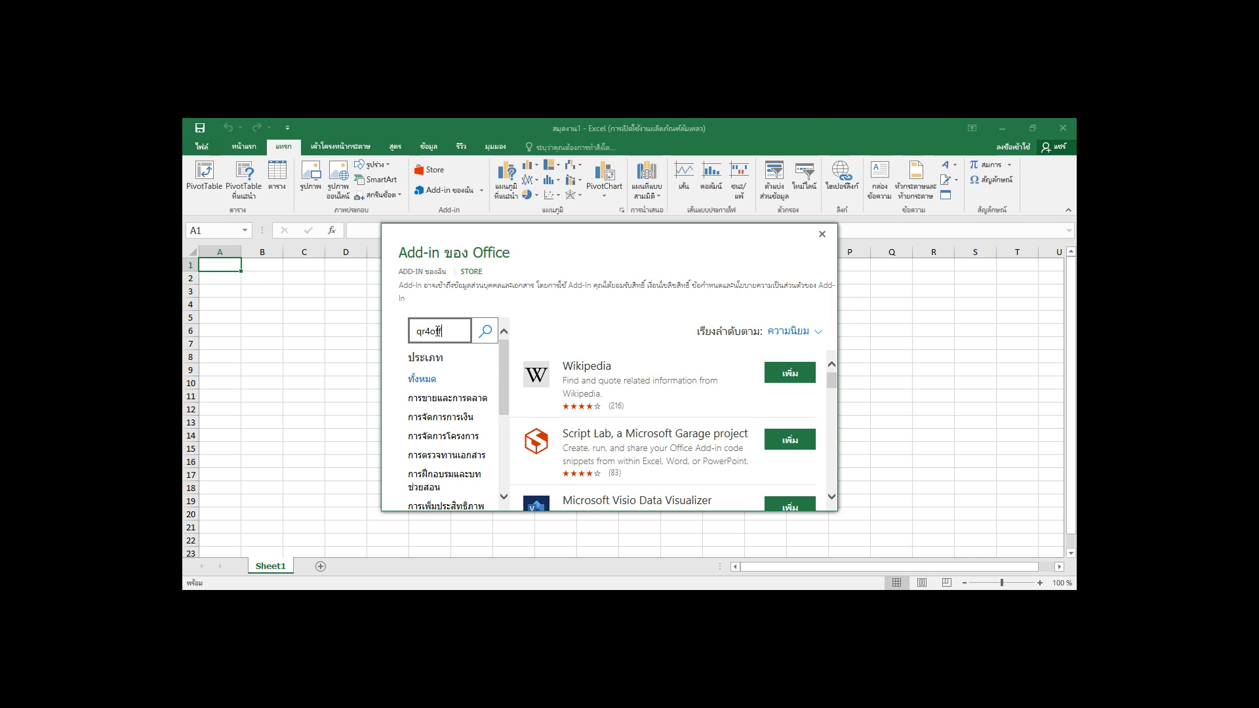
{"action": "type", "text": "ce"}
{"action": "left_click", "coordinate": [488, 334]}
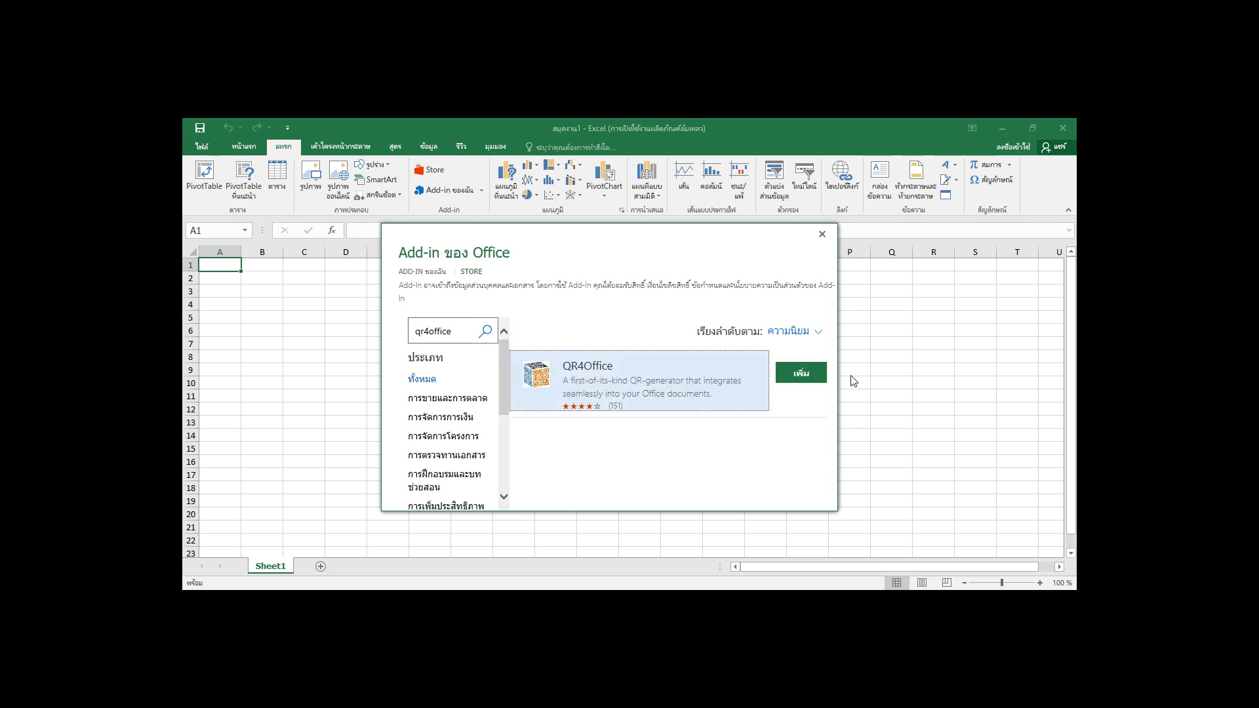
{"action": "left_click", "coordinate": [812, 379]}
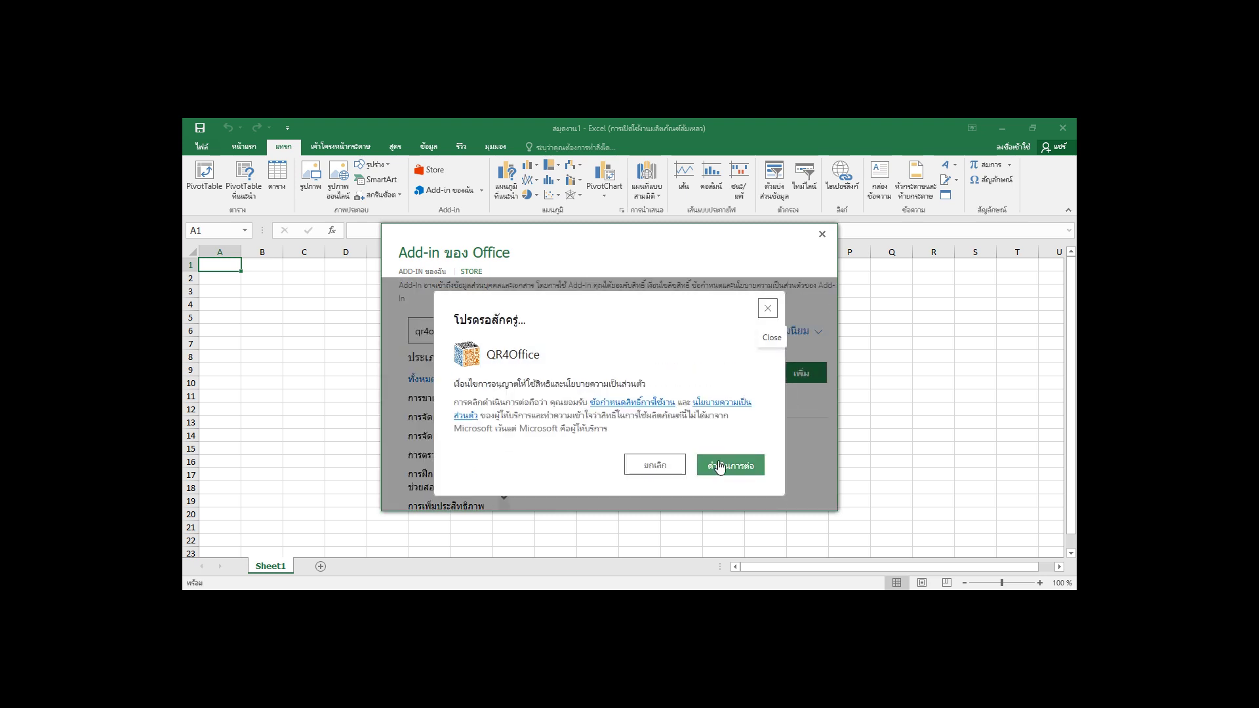
{"action": "left_click", "coordinate": [741, 471]}
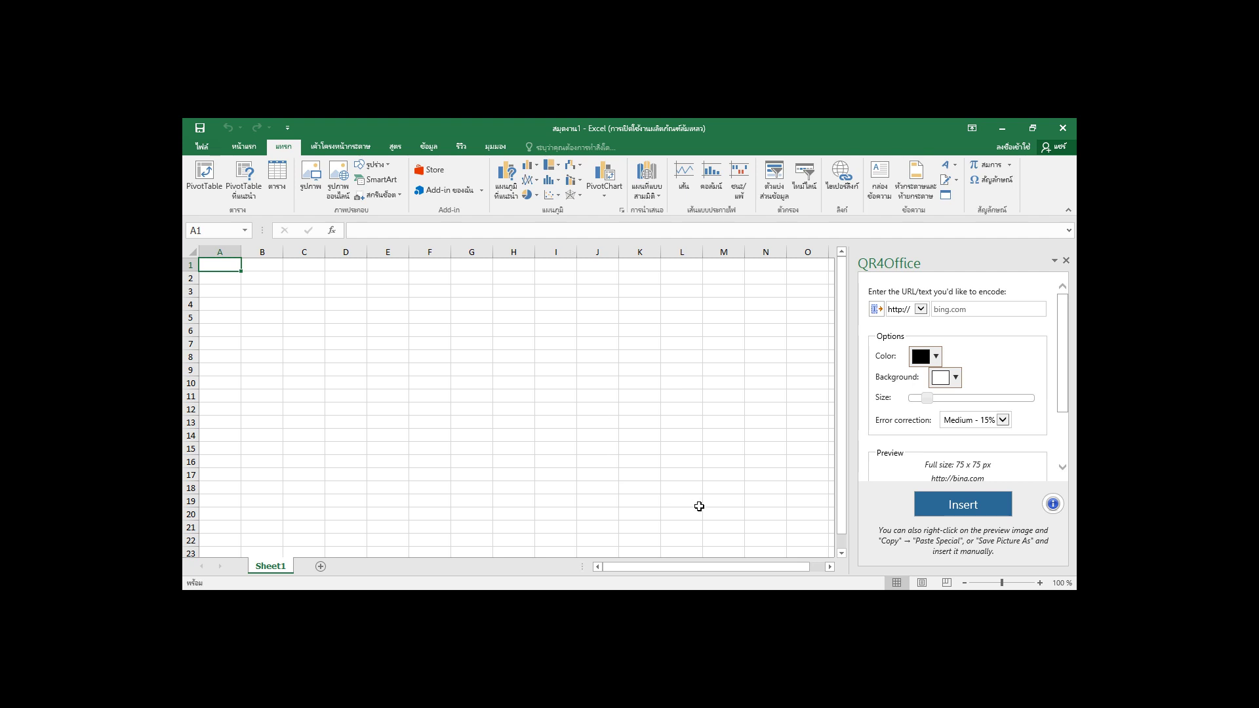
Step: Switch to Google Chrome, maximize its window and open the profile labelled คนที่ 1
{"action": "left_click", "coordinate": [960, 308]}
{"action": "left_click", "coordinate": [996, 128]}
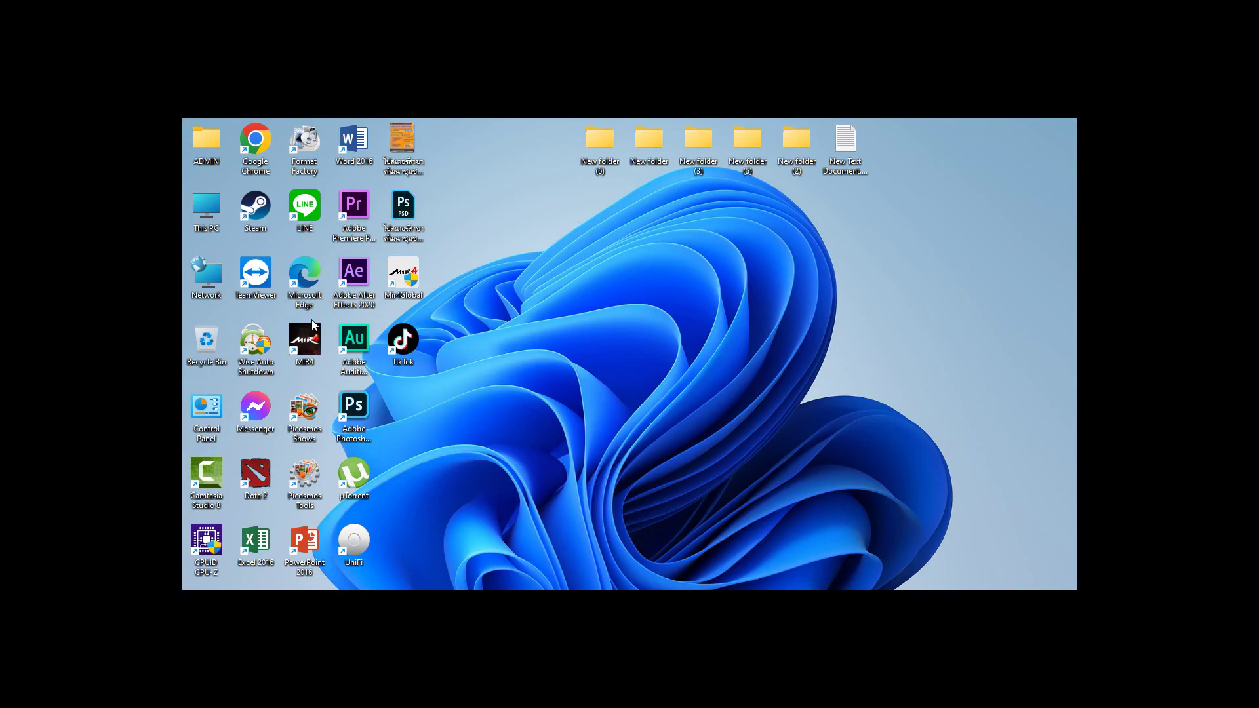
{"action": "double_click", "coordinate": [260, 144]}
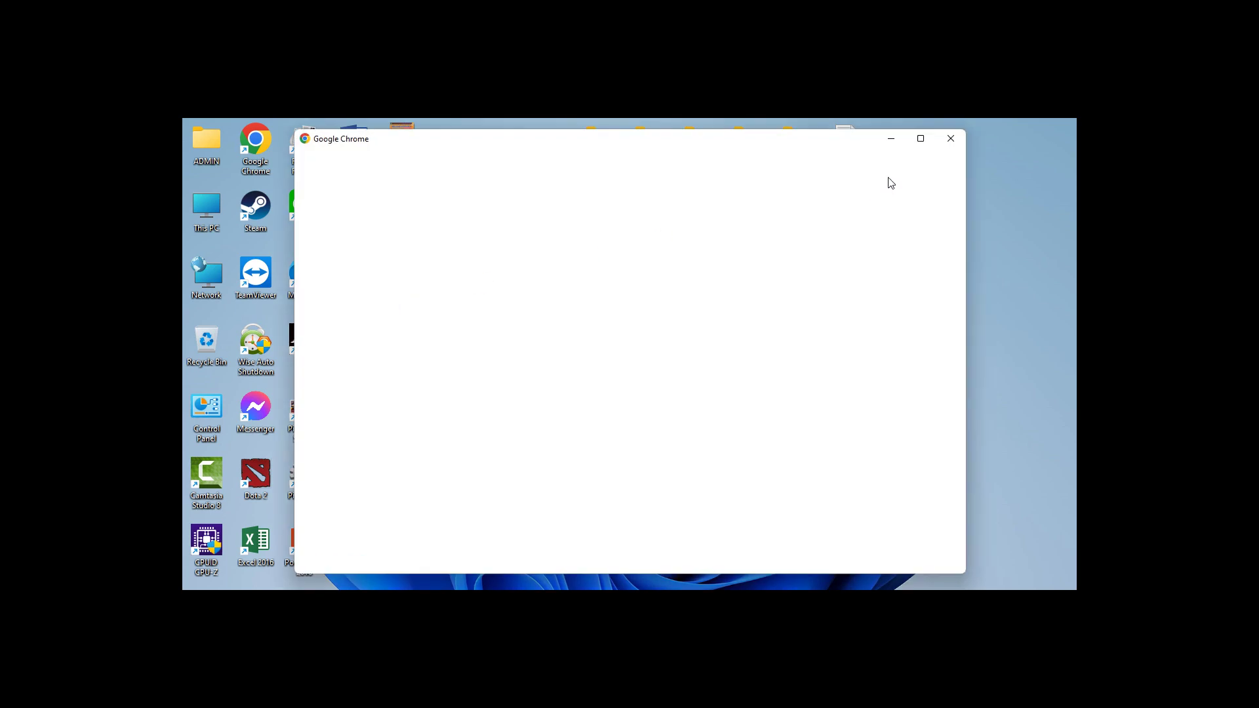
{"action": "left_click", "coordinate": [921, 138]}
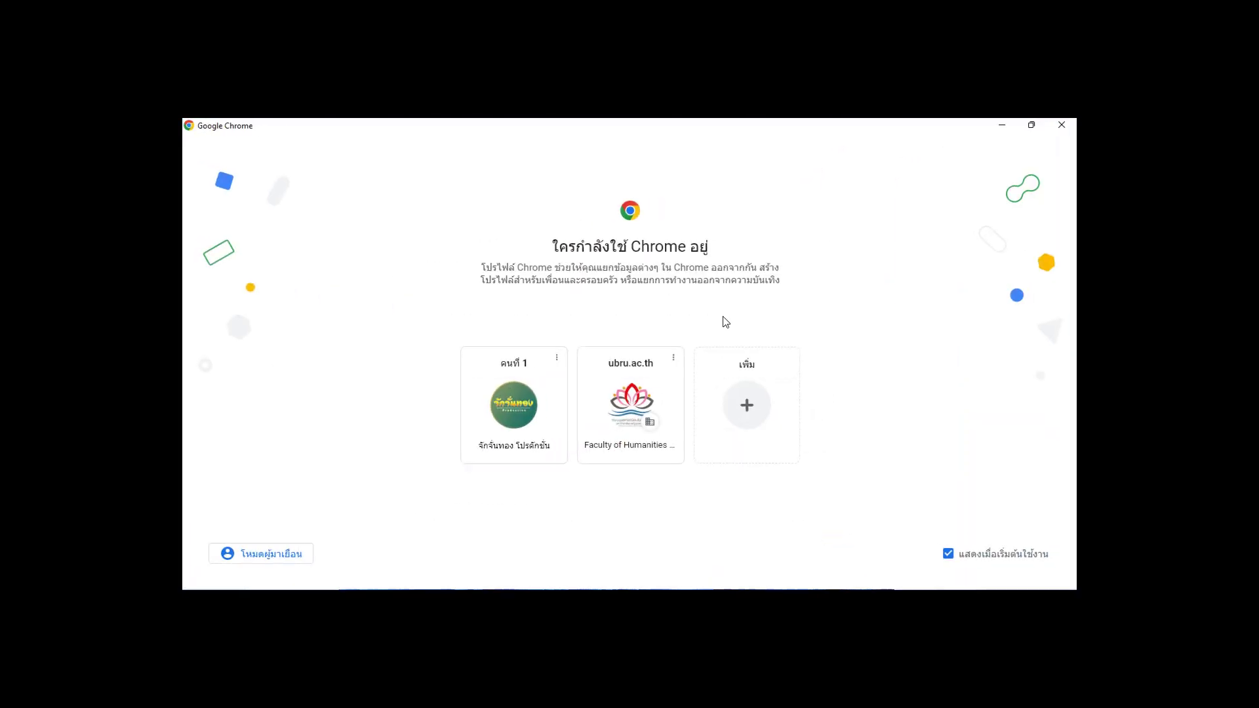
{"action": "left_click", "coordinate": [525, 416]}
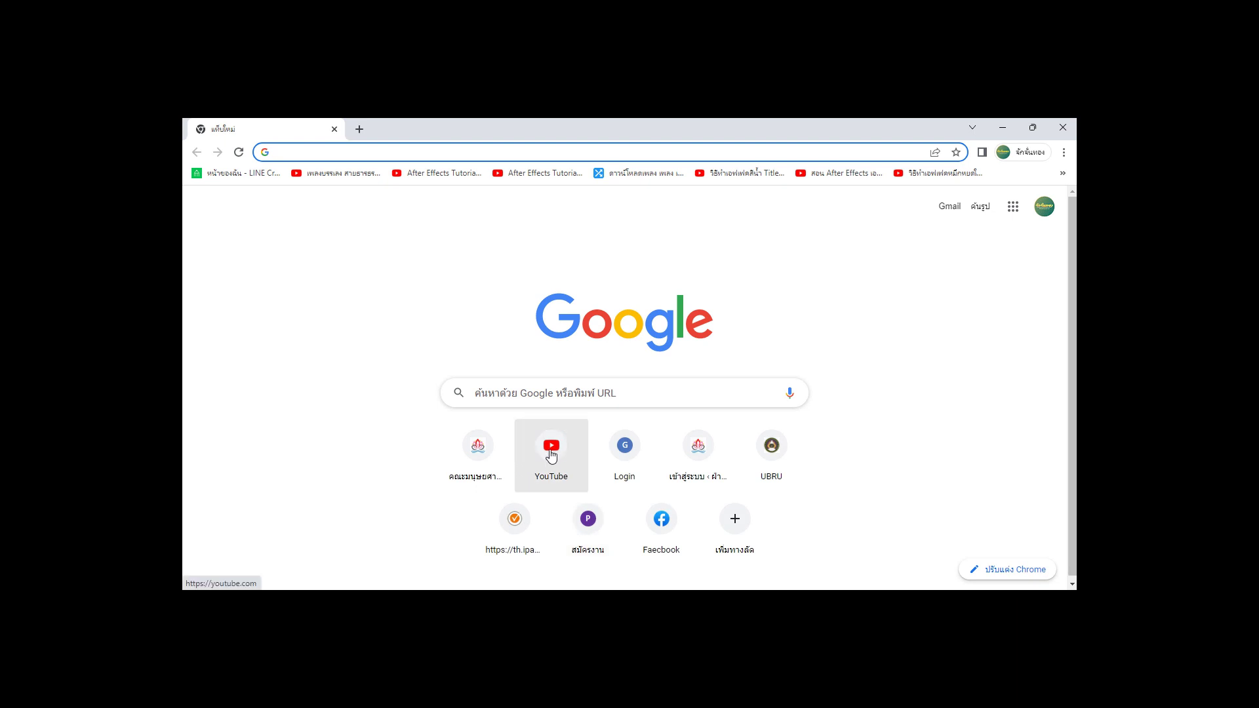
Step: Open the signed-in account's own channel page on YouTube and copy its URL
{"action": "left_click", "coordinate": [551, 454]}
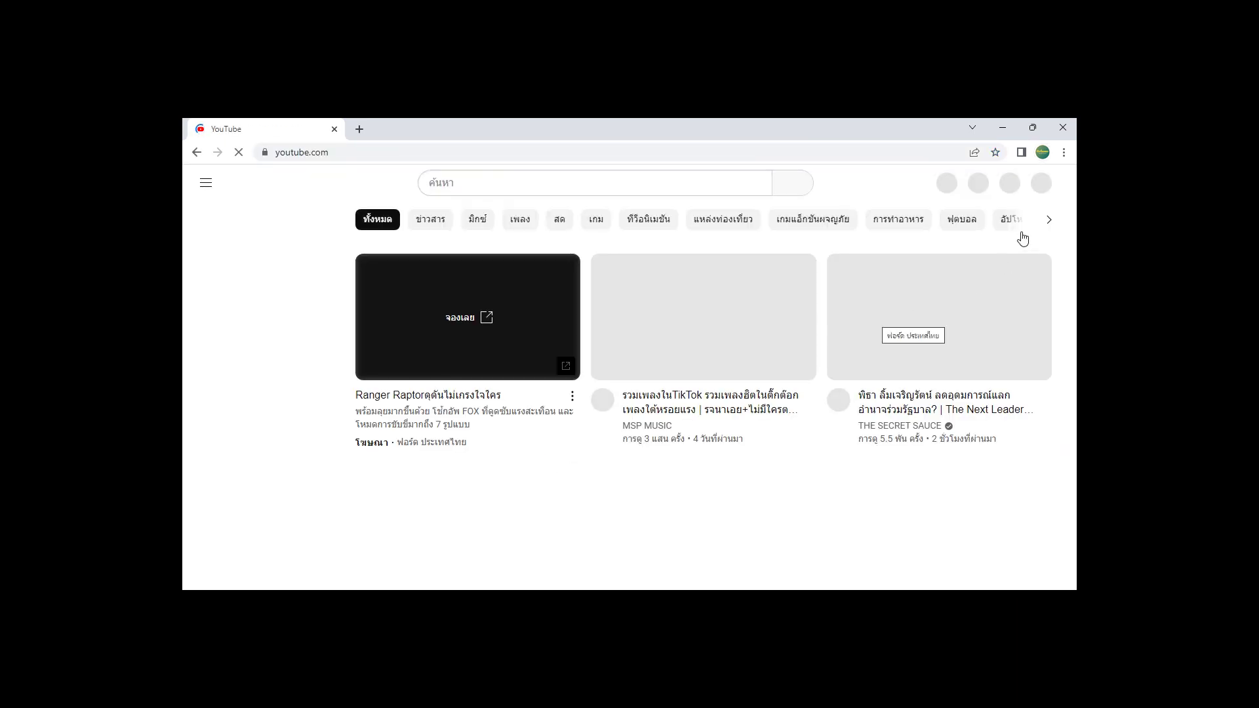
{"action": "left_click", "coordinate": [1027, 190]}
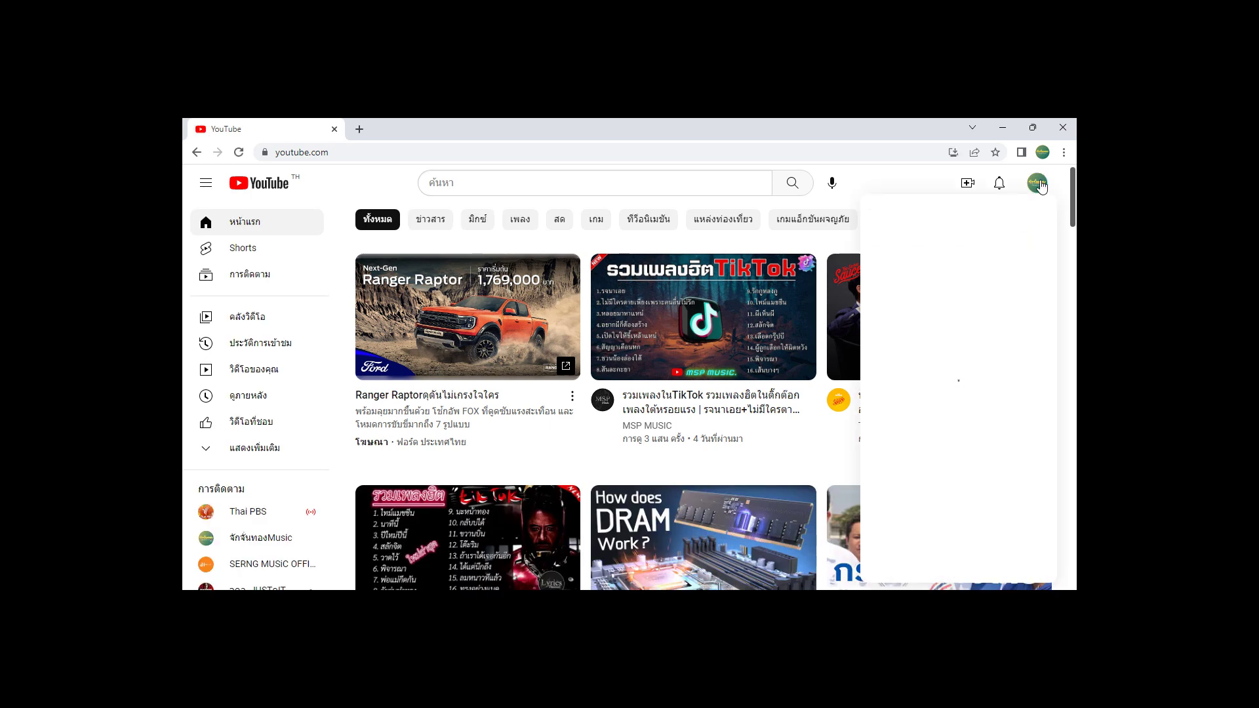
{"action": "left_click", "coordinate": [893, 263]}
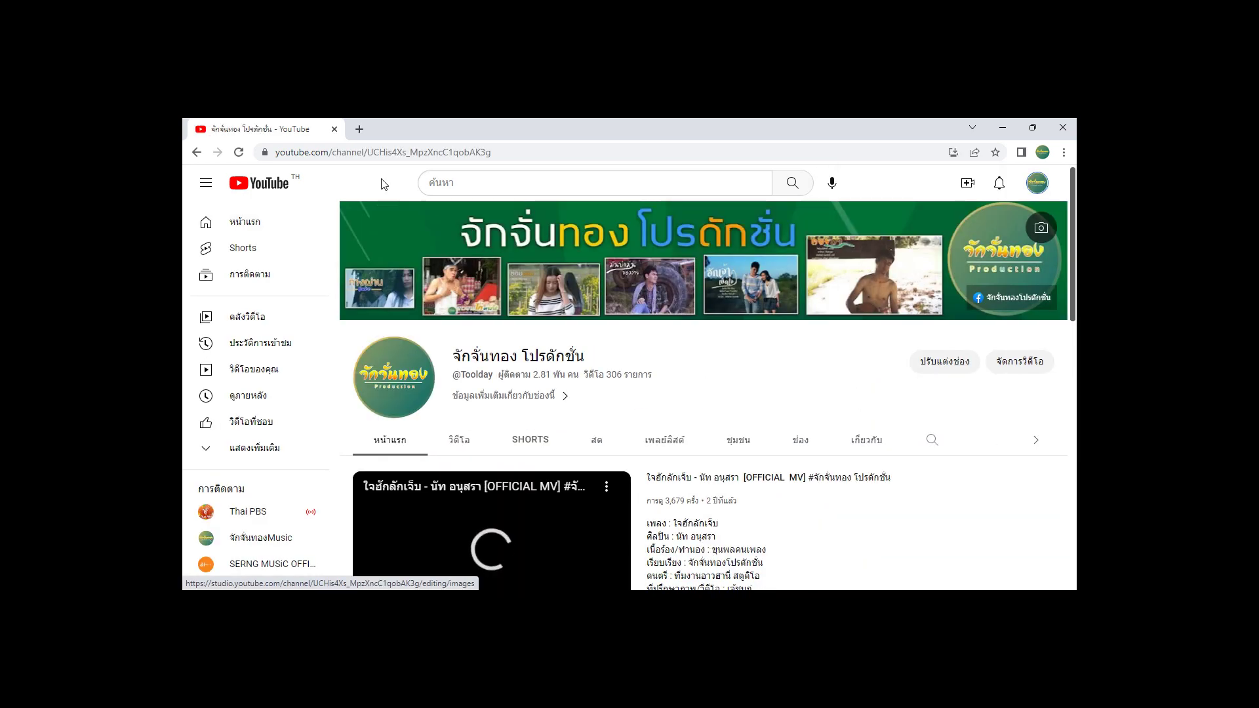
{"action": "left_click", "coordinate": [388, 152]}
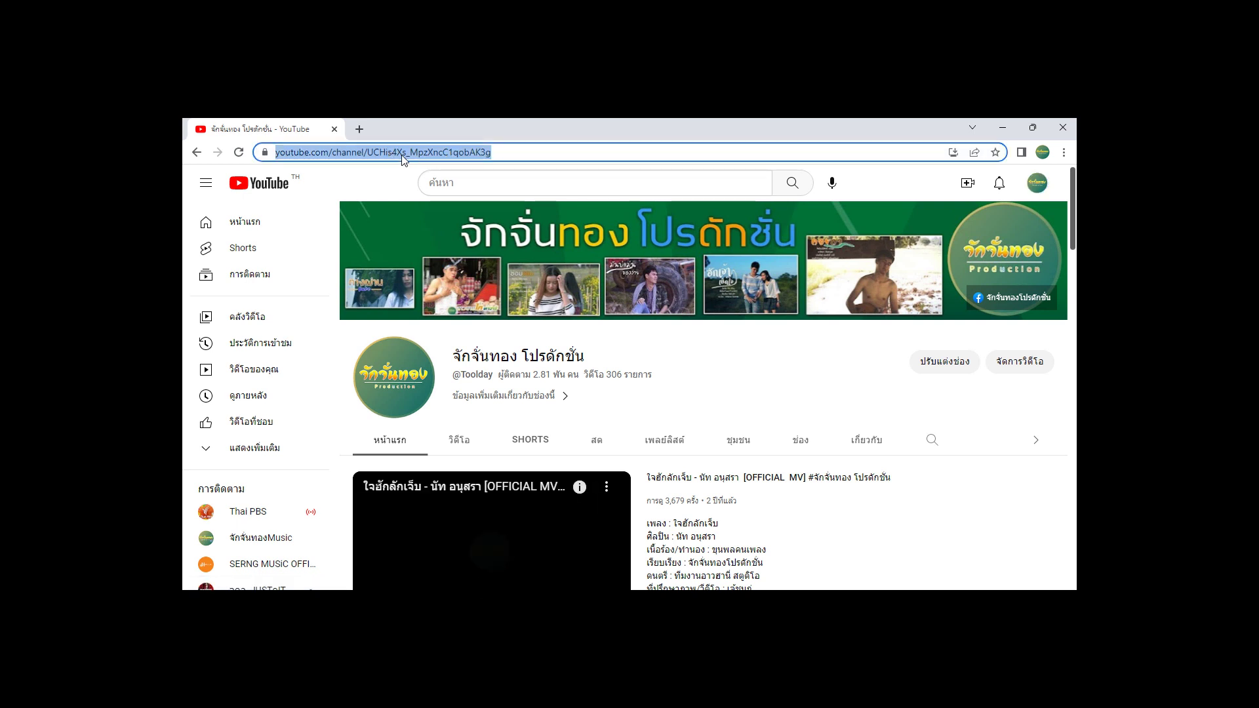
{"action": "right_click", "coordinate": [403, 154]}
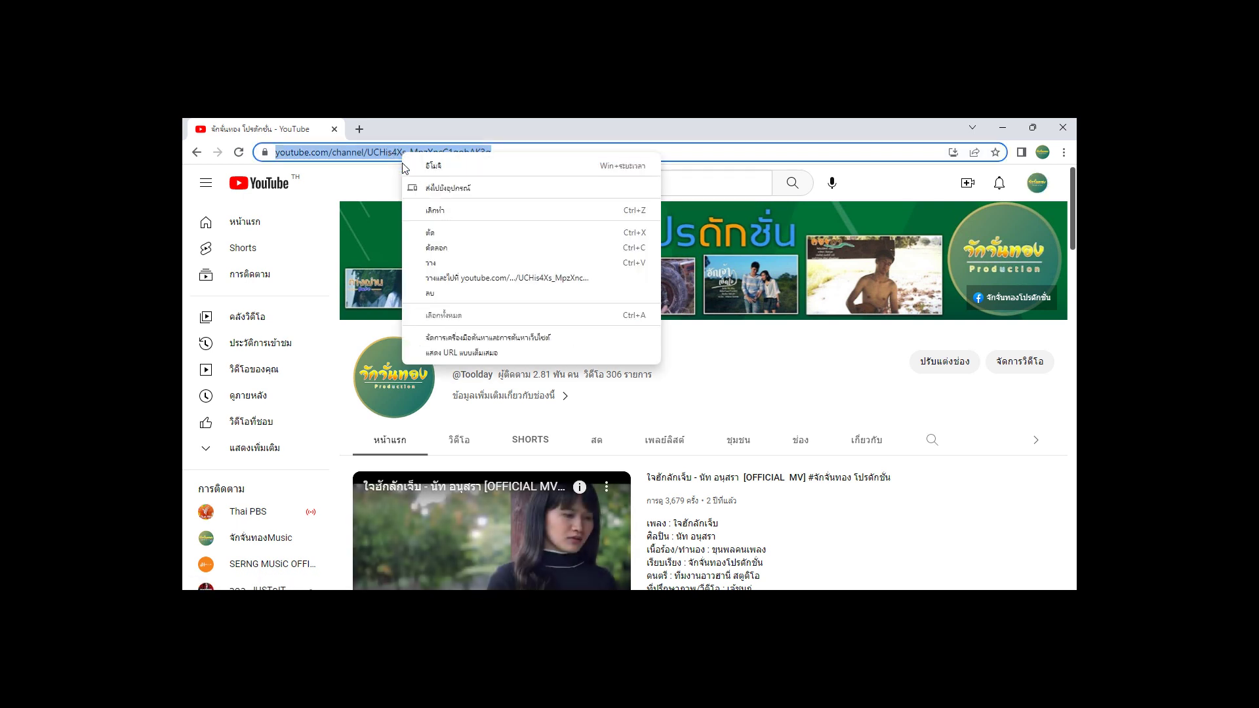
{"action": "left_click", "coordinate": [437, 253]}
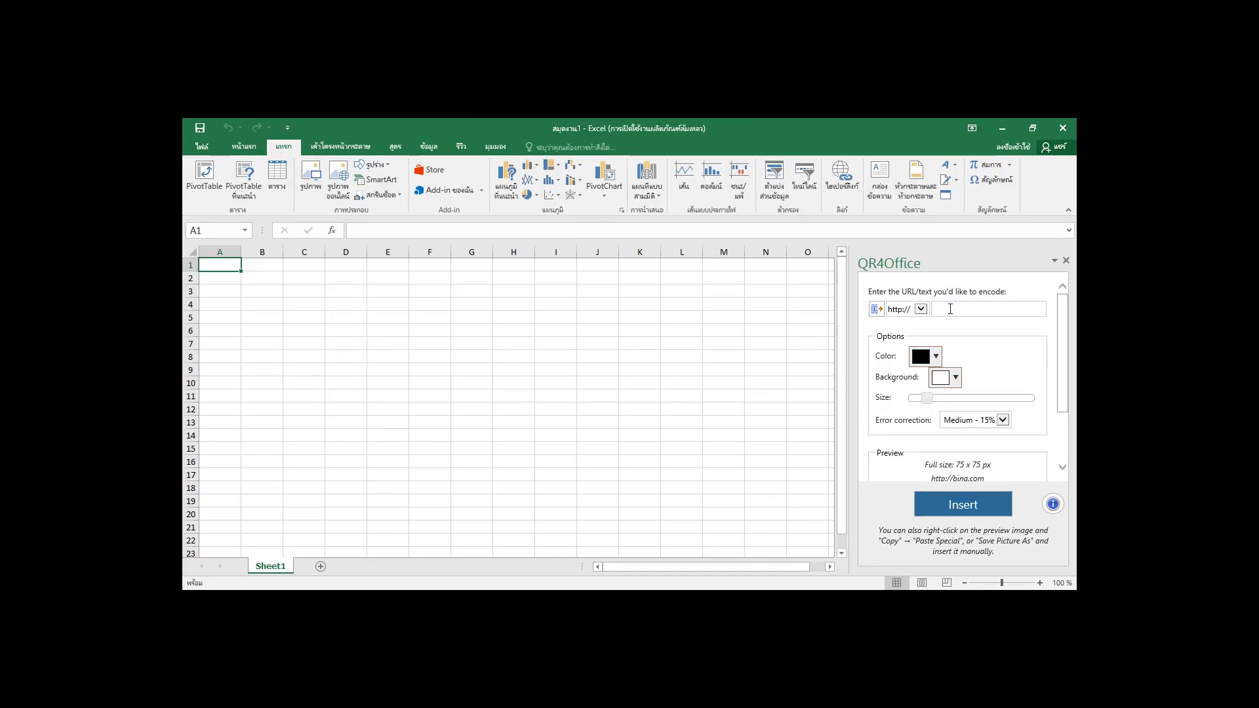
Step: Switch back to Excel and paste the copied channel URL as the QR4Office text to encode
{"action": "right_click", "coordinate": [942, 310]}
{"action": "left_click", "coordinate": [976, 370]}
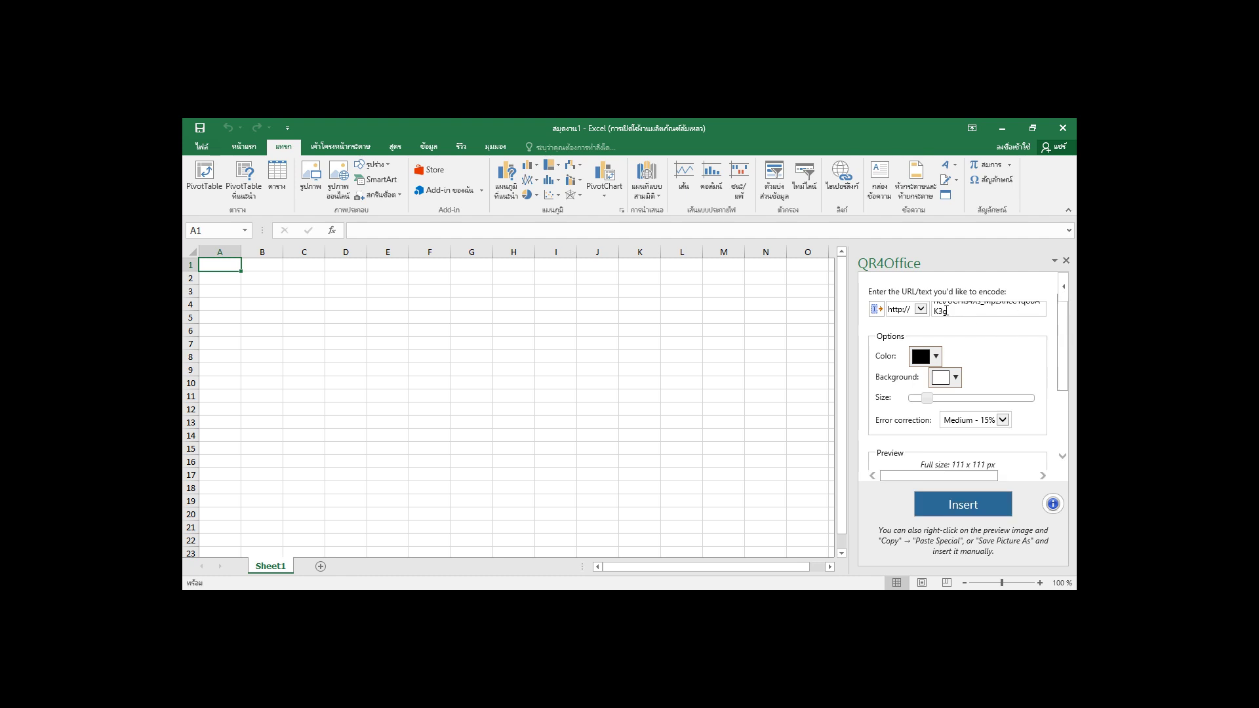
{"action": "left_click", "coordinate": [911, 311]}
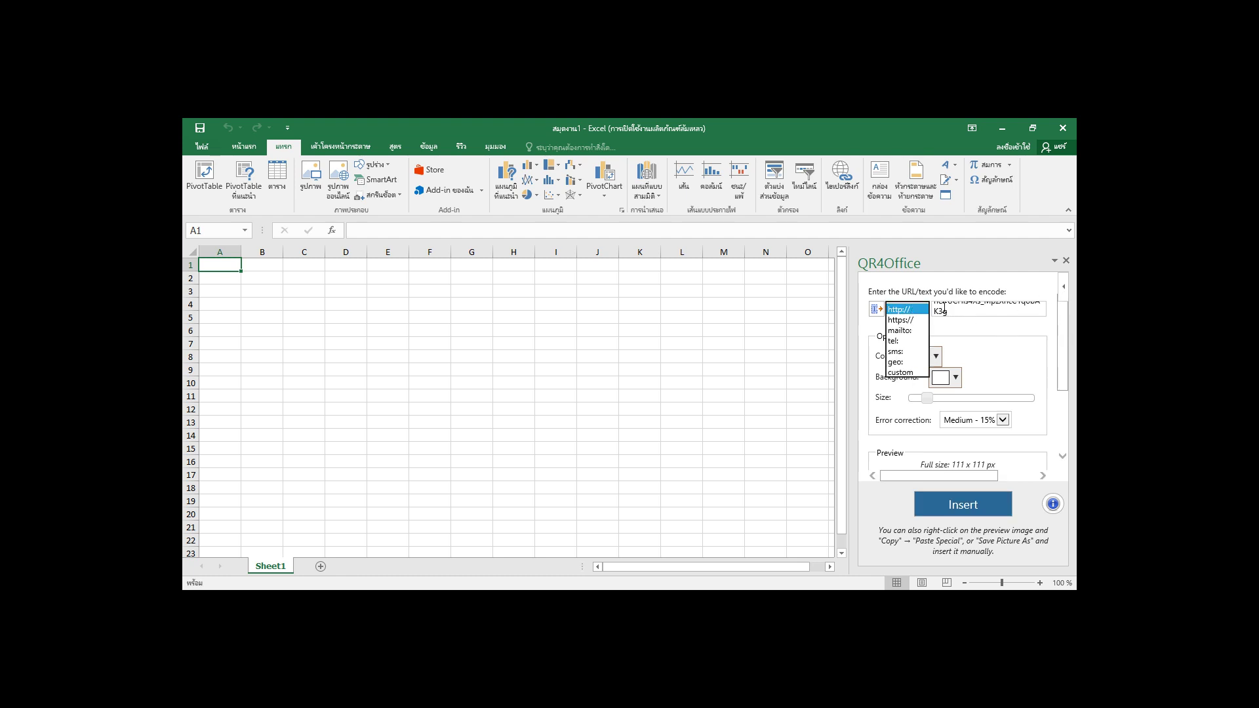
{"action": "left_click", "coordinate": [946, 311]}
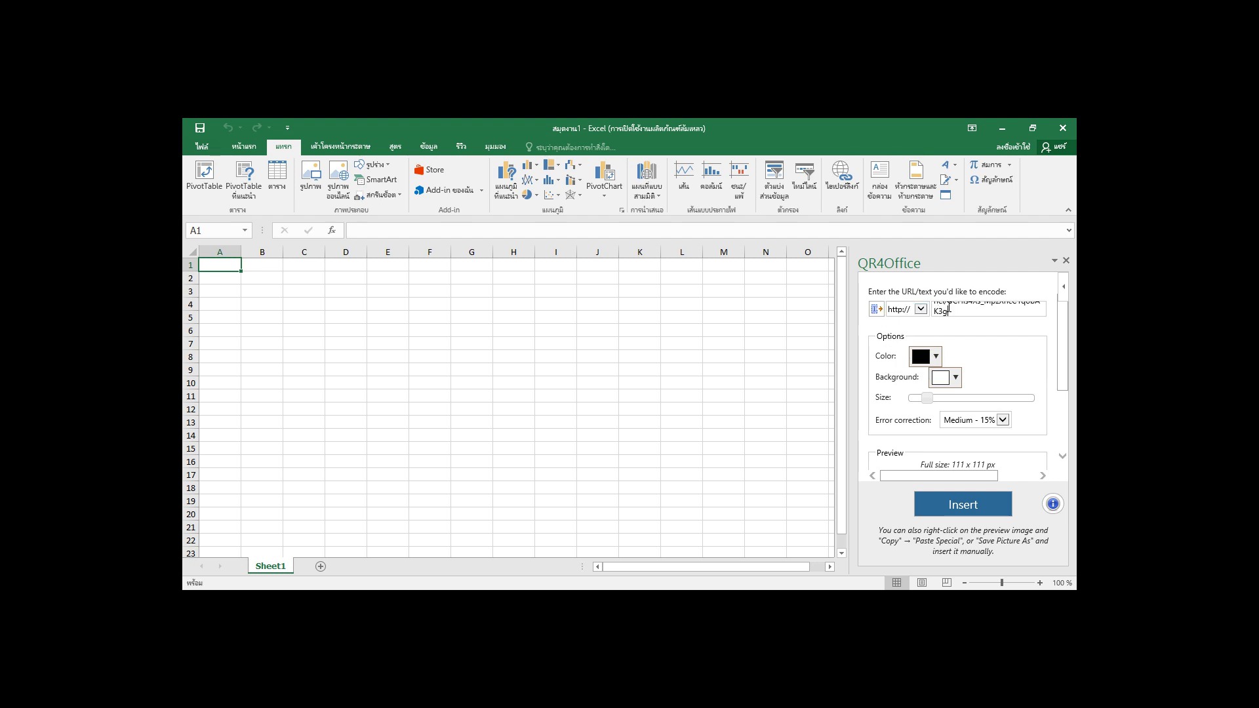
Step: Set the URL prefix to custom in QR4Office and check the encoded address in the preview
{"action": "left_click_drag", "start_coordinate": [949, 308], "coordinate": [935, 297]}
{"action": "left_click_drag", "start_coordinate": [1063, 384], "coordinate": [1054, 345]}
{"action": "left_click", "coordinate": [921, 310]}
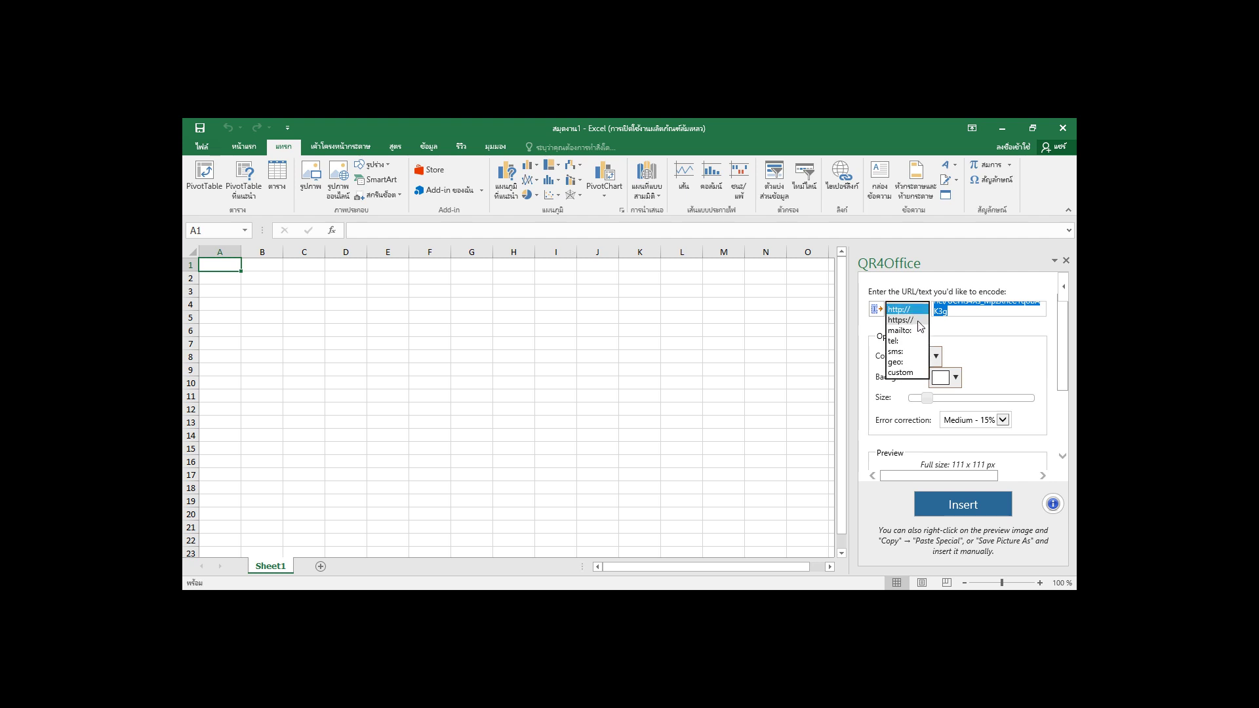
{"action": "left_click", "coordinate": [909, 373]}
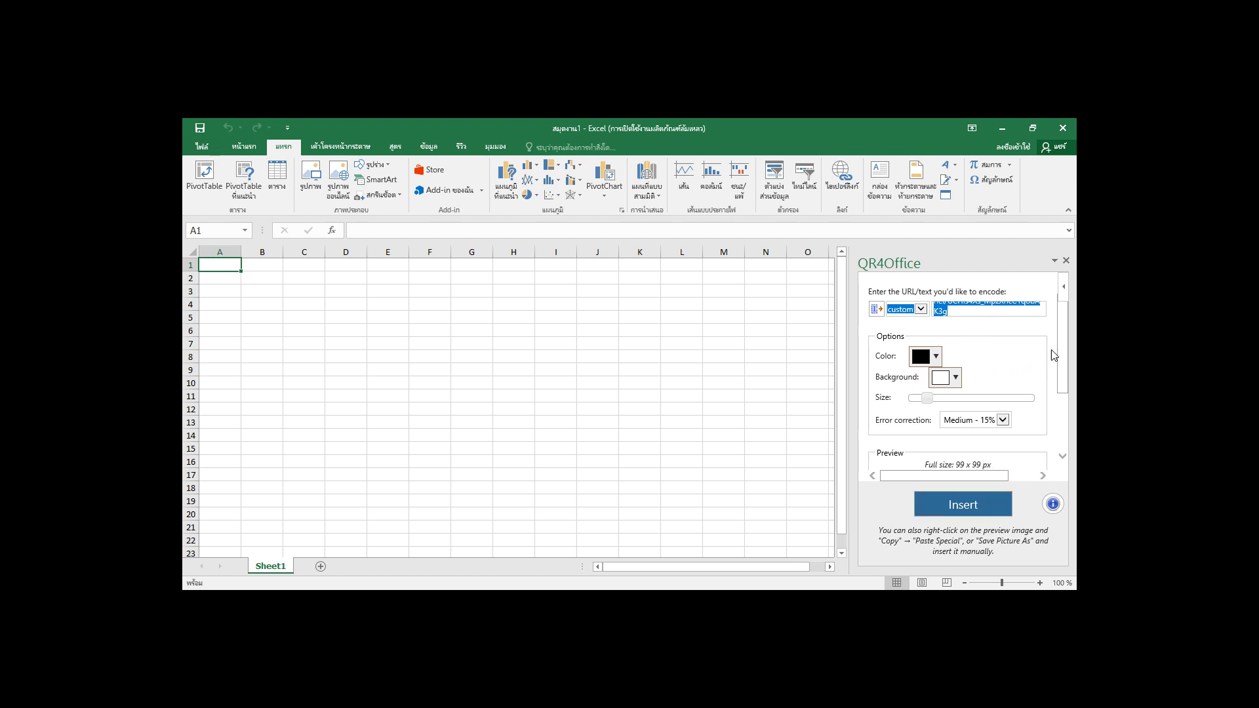
{"action": "left_click_drag", "start_coordinate": [1062, 356], "coordinate": [1064, 395]}
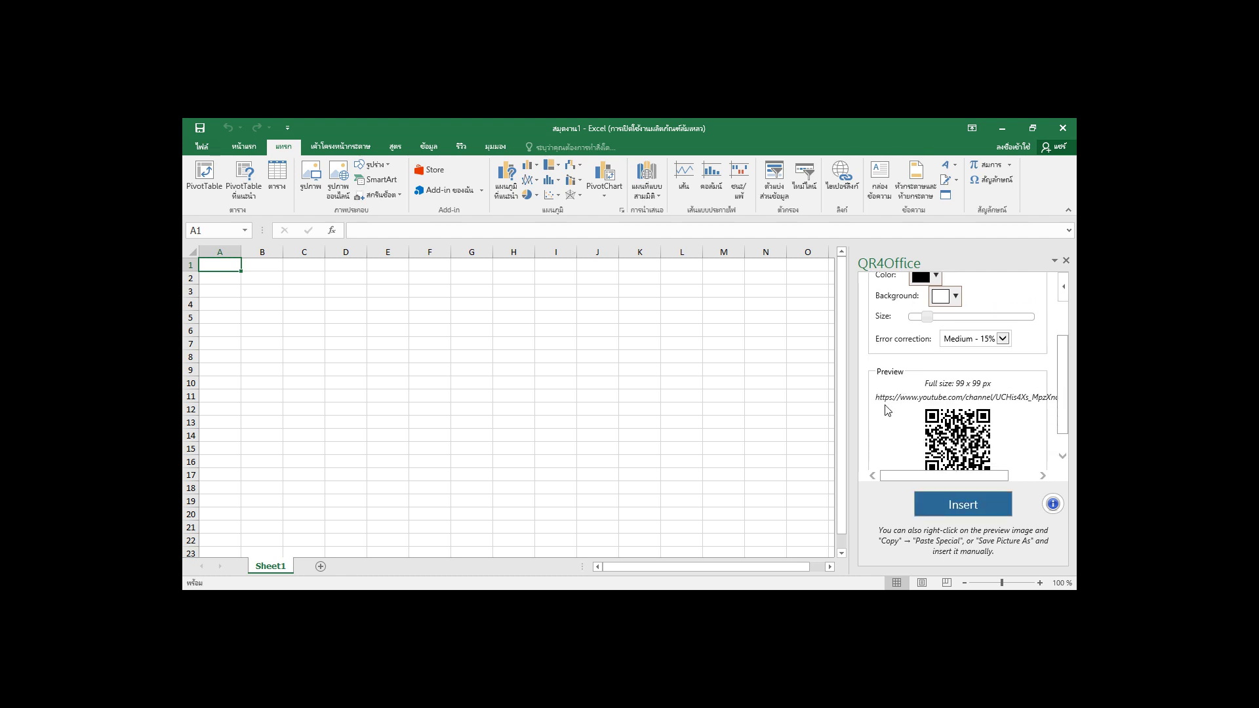
{"action": "left_click_drag", "start_coordinate": [879, 400], "coordinate": [968, 398]}
{"action": "left_click_drag", "start_coordinate": [878, 399], "coordinate": [1065, 345]}
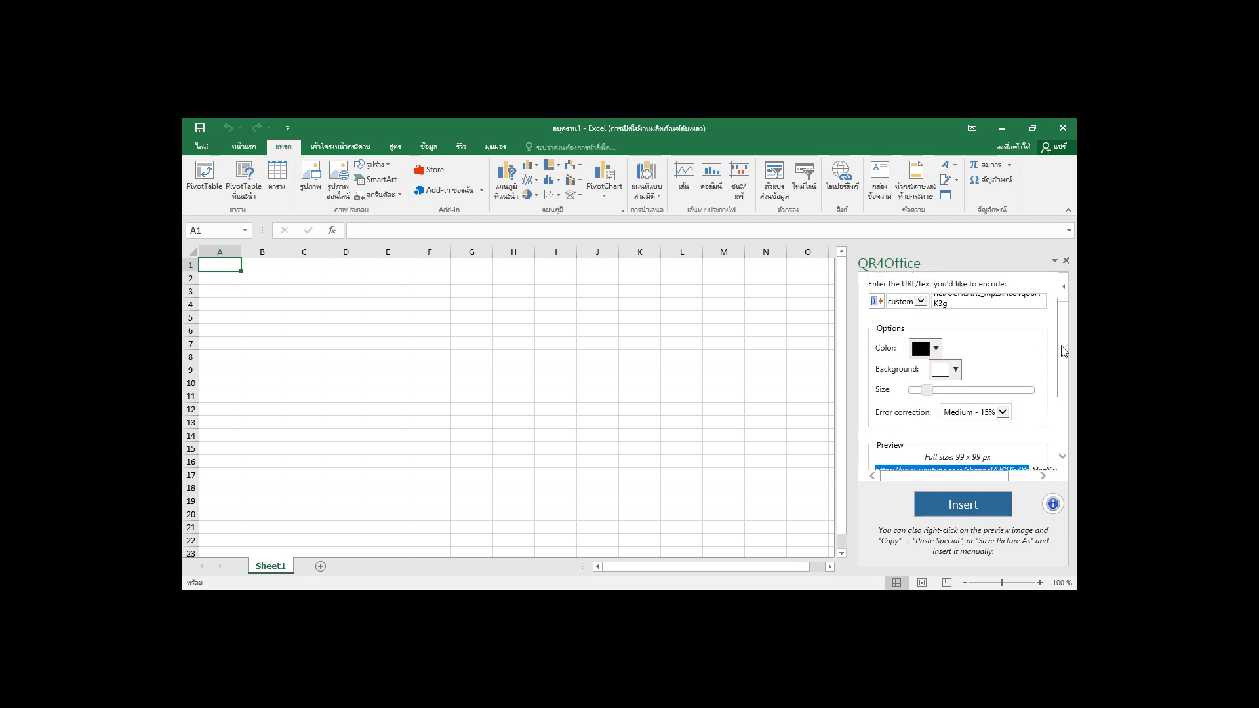
Step: Set the QR code's color to medium green and check it in the preview
{"action": "left_click", "coordinate": [928, 349]}
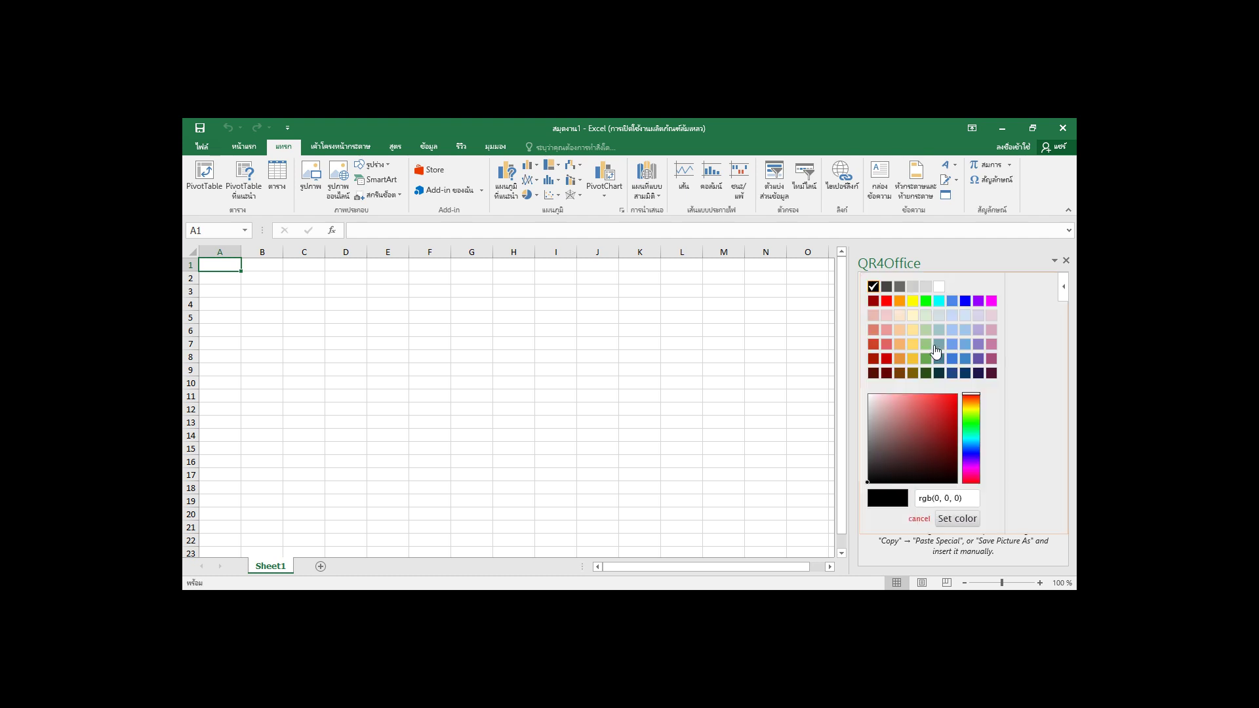
{"action": "left_click", "coordinate": [926, 359]}
{"action": "left_click", "coordinate": [988, 380]}
{"action": "scroll", "coordinate": [1066, 361], "scroll_direction": "down", "scroll_amount": 3}
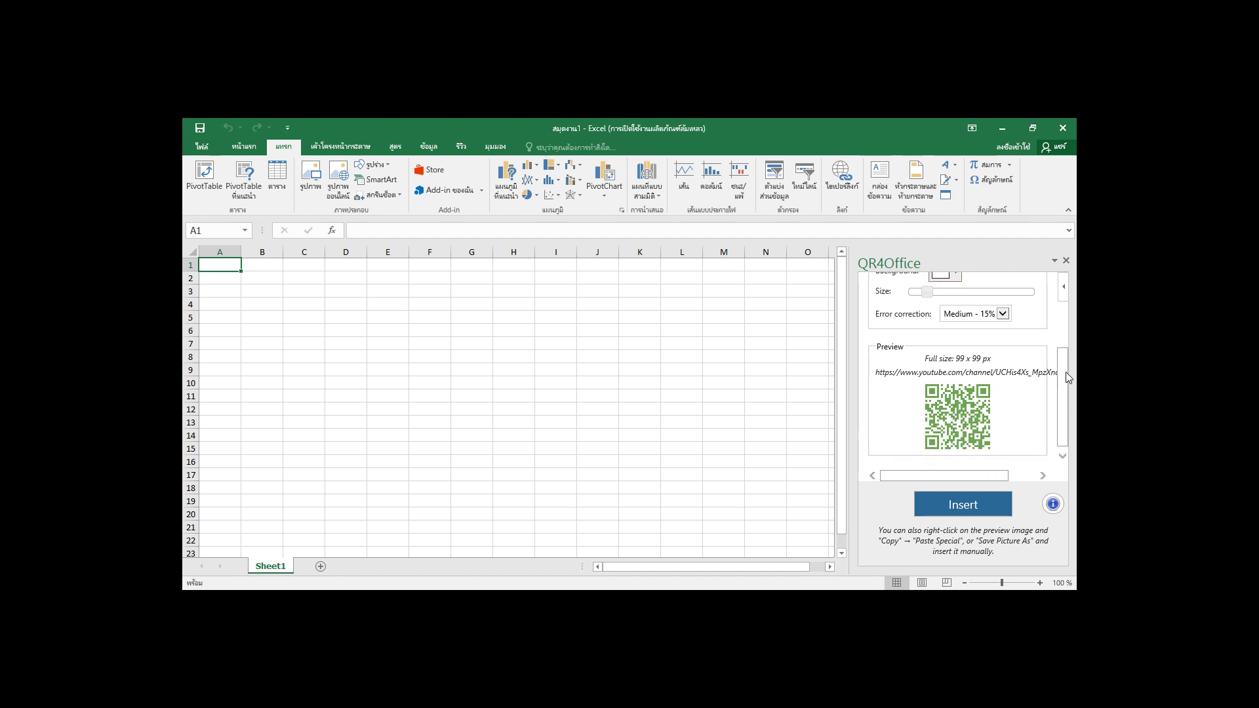
Step: Set the QR code's background to orange and check it in the preview
{"action": "scroll", "coordinate": [1067, 378], "scroll_direction": "up", "scroll_amount": 3}
{"action": "left_click", "coordinate": [949, 353]}
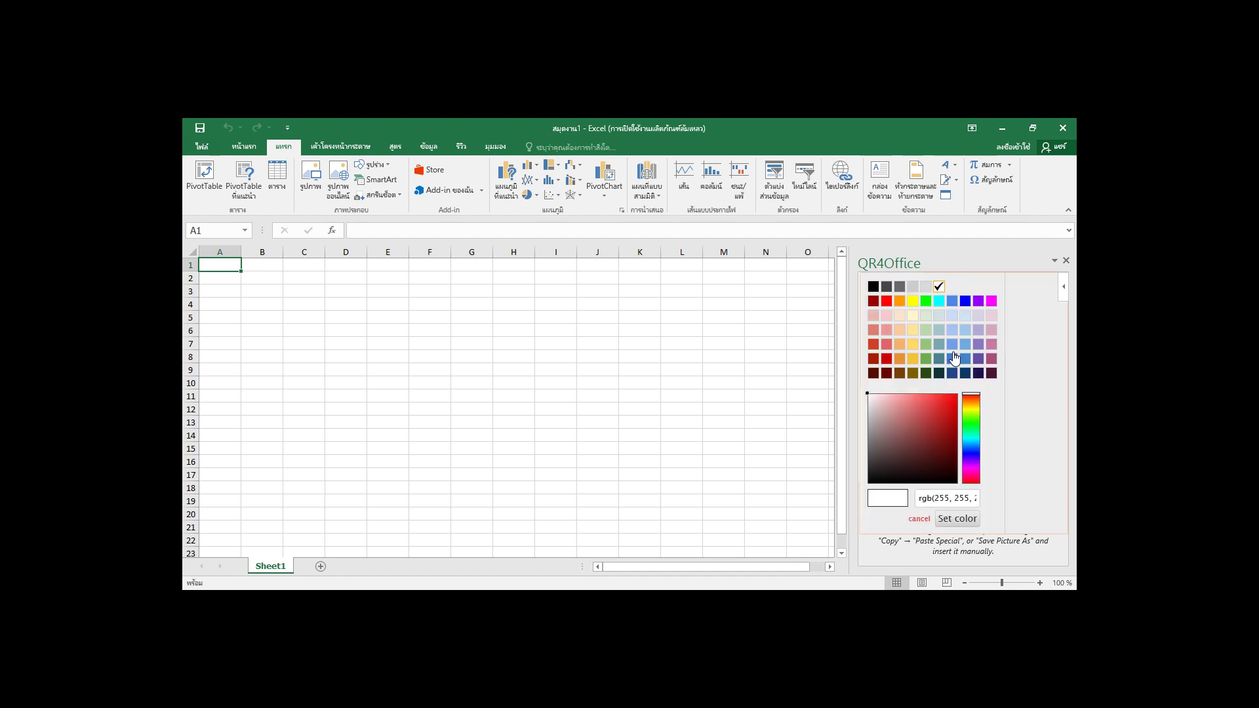
{"action": "left_click", "coordinate": [899, 360]}
{"action": "scroll", "coordinate": [1063, 345], "scroll_direction": "down", "scroll_amount": 2}
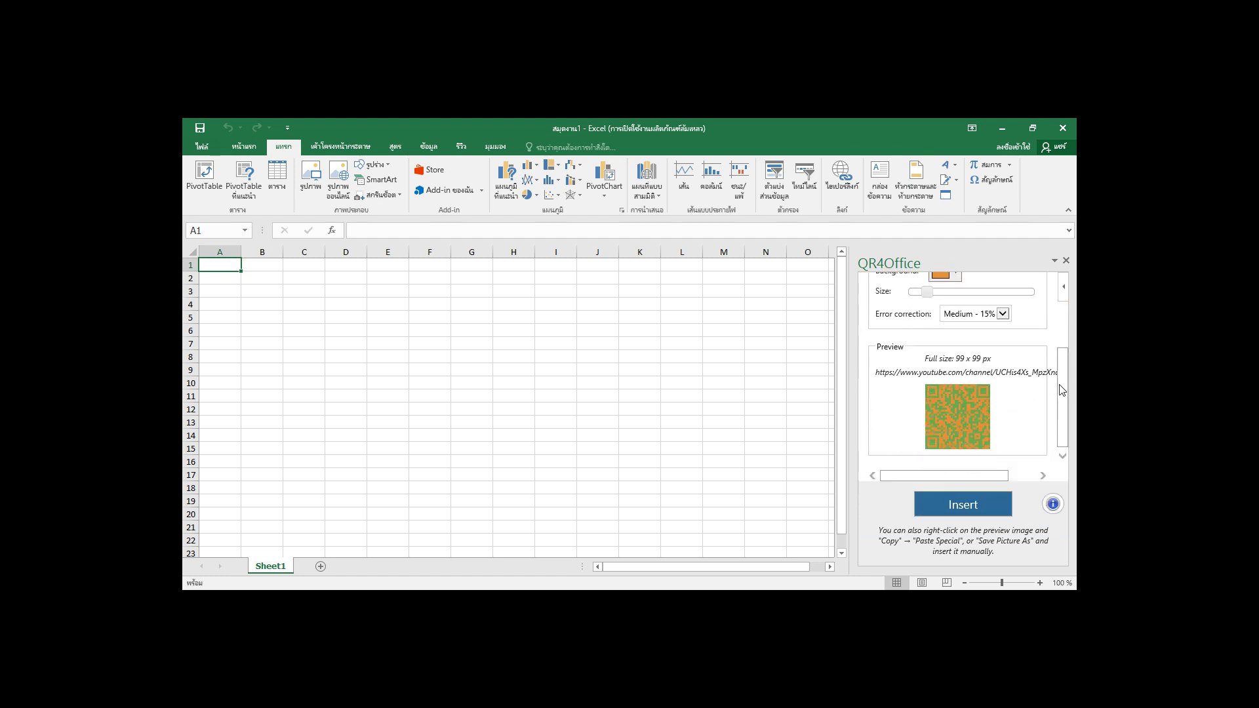
Step: Set the QR code's background to bright red and check it in the preview
{"action": "scroll", "coordinate": [1064, 346], "scroll_direction": "up", "scroll_amount": 1}
{"action": "scroll", "coordinate": [1064, 345], "scroll_direction": "up", "scroll_amount": 1}
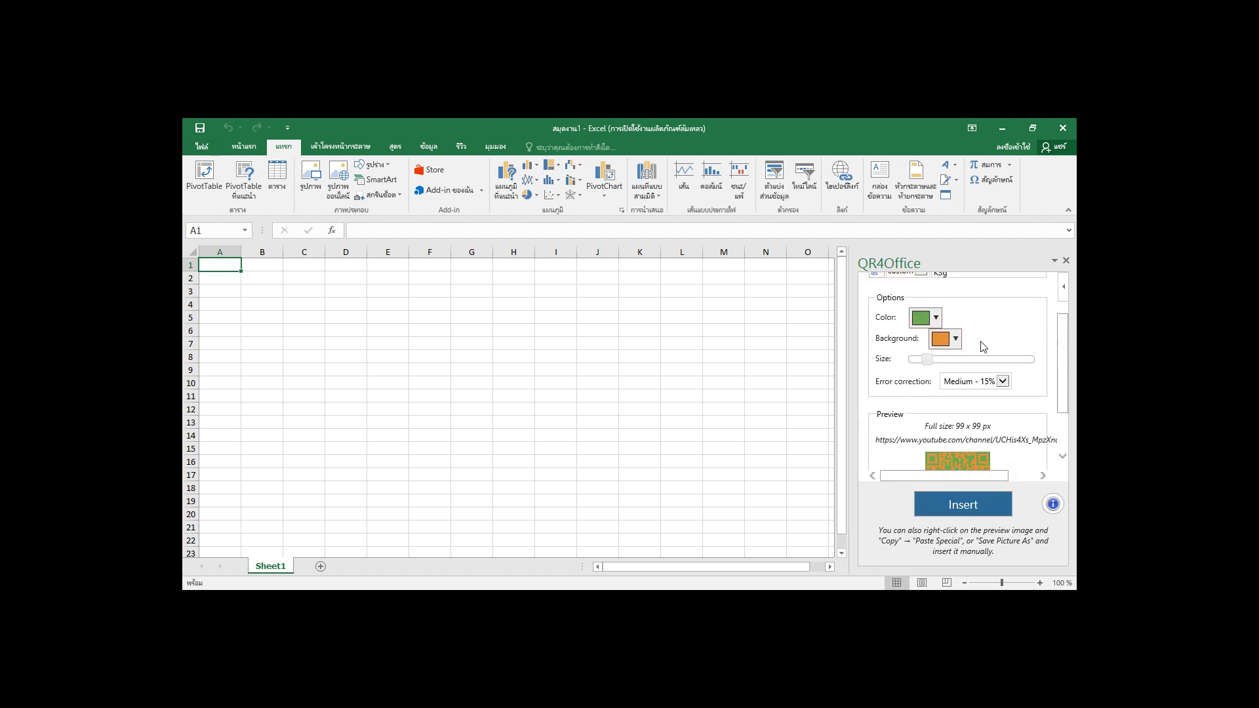
{"action": "left_click", "coordinate": [945, 336]}
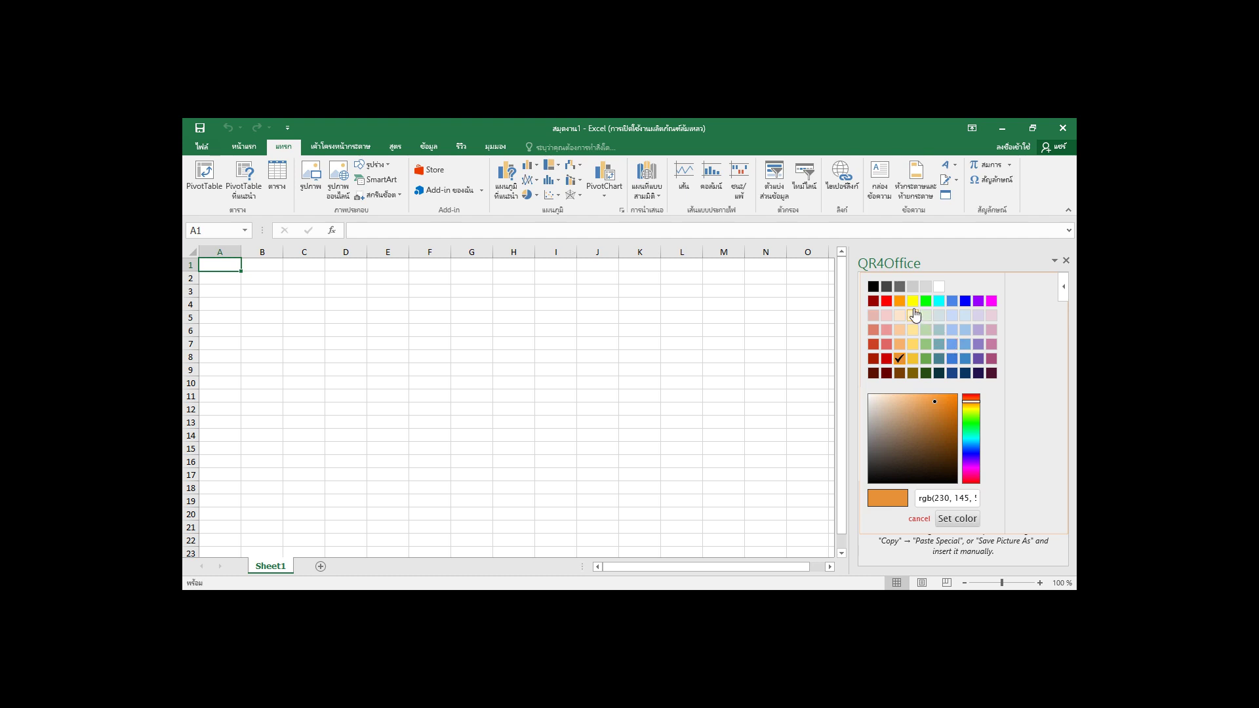
{"action": "left_click", "coordinate": [889, 303]}
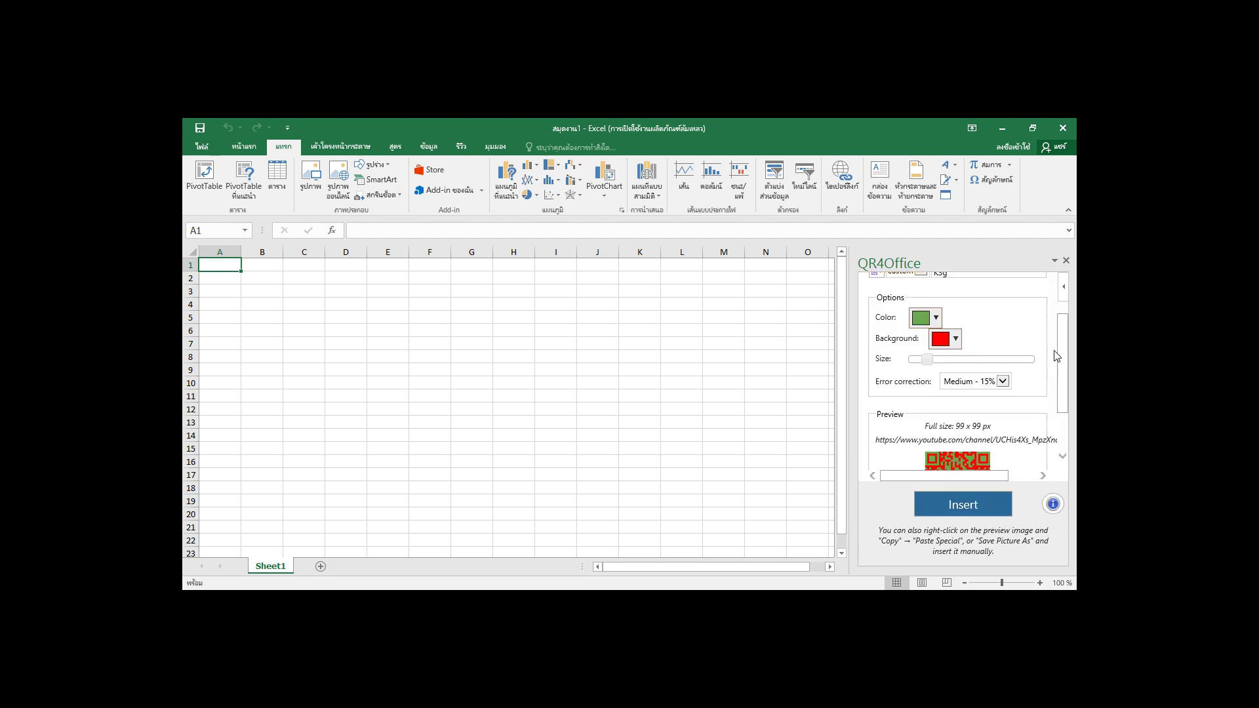
{"action": "scroll", "coordinate": [982, 392], "scroll_direction": "down", "scroll_amount": 2}
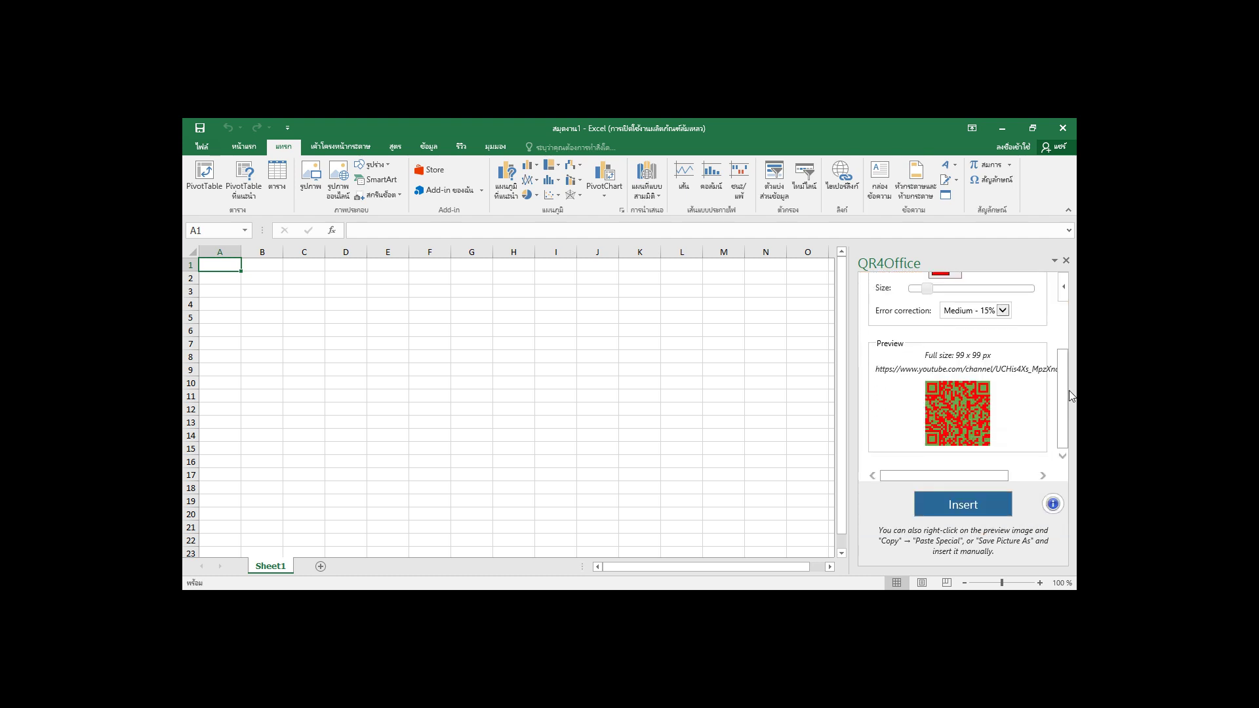
Step: Set the QR code's background to white
{"action": "scroll", "coordinate": [1069, 391], "scroll_direction": "up", "scroll_amount": 2}
{"action": "left_click", "coordinate": [949, 357]}
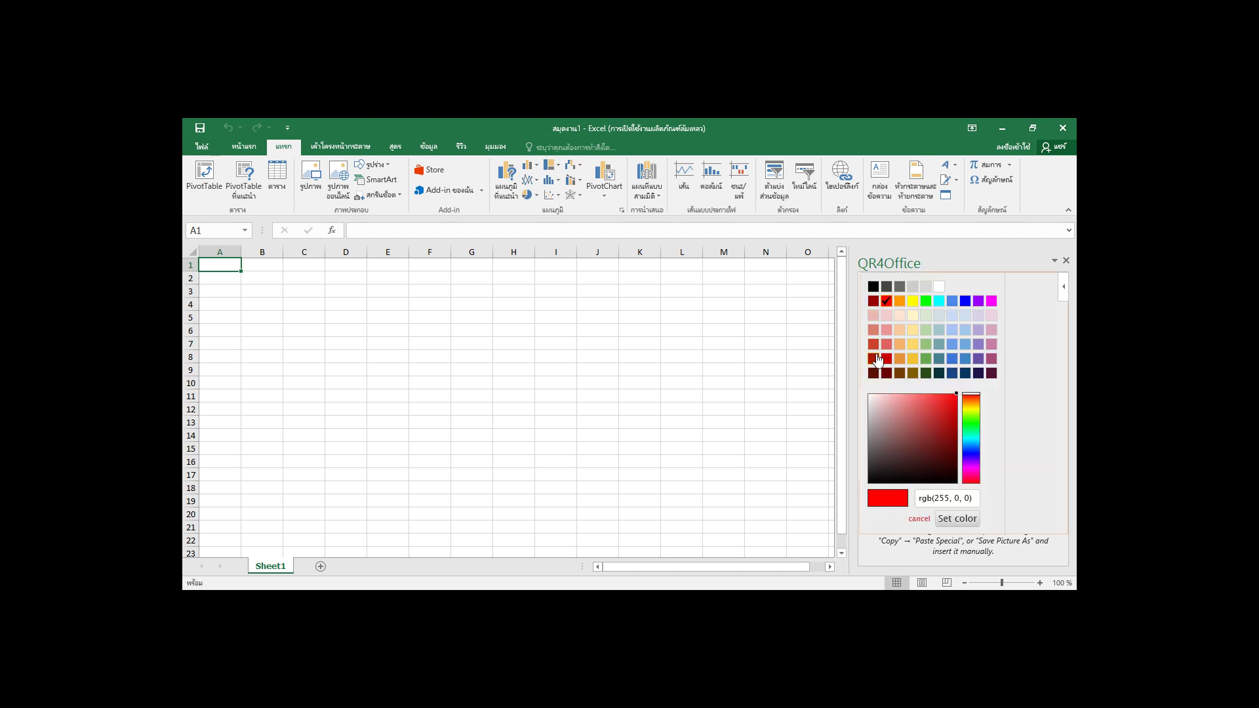
{"action": "left_click", "coordinate": [939, 287]}
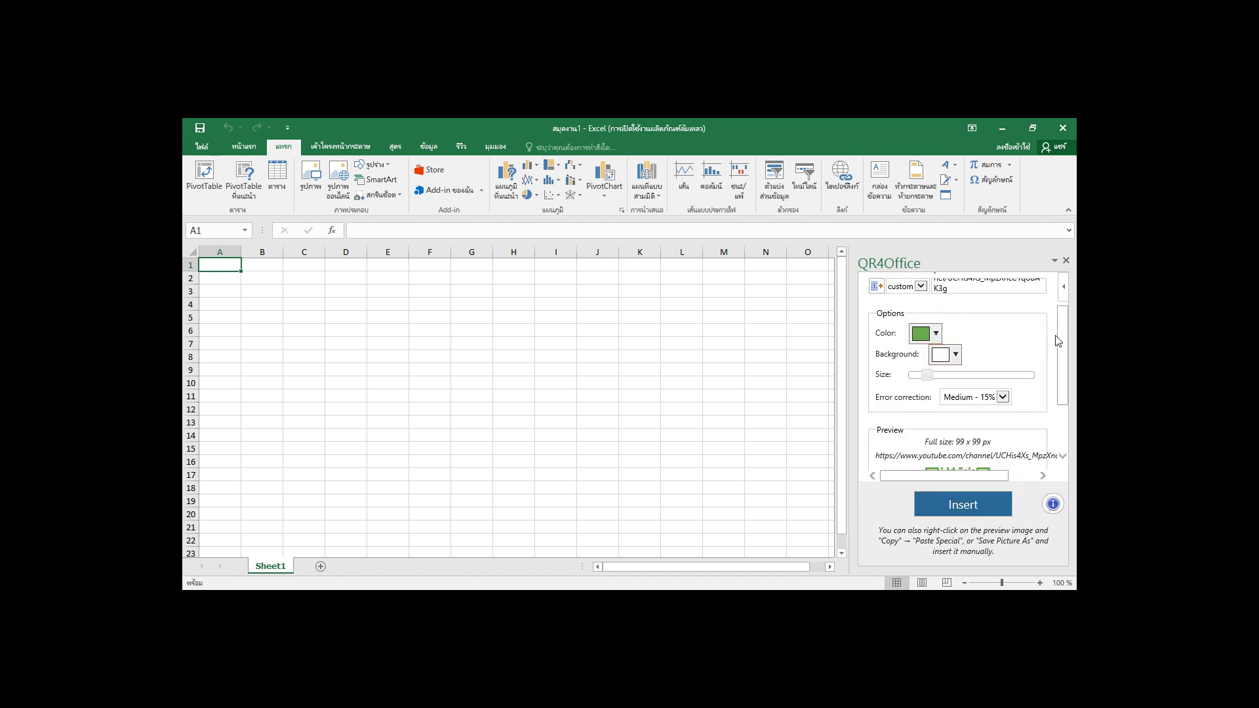
Step: Enlarge the QR code to a full size of about 231 x 231 px and check it in the preview
{"action": "mouse_move", "coordinate": [1058, 341]}
{"action": "left_mouse_down"}
{"action": "mouse_move", "coordinate": [1058, 387]}
{"action": "mouse_move", "coordinate": [1059, 366]}
{"action": "left_mouse_up"}
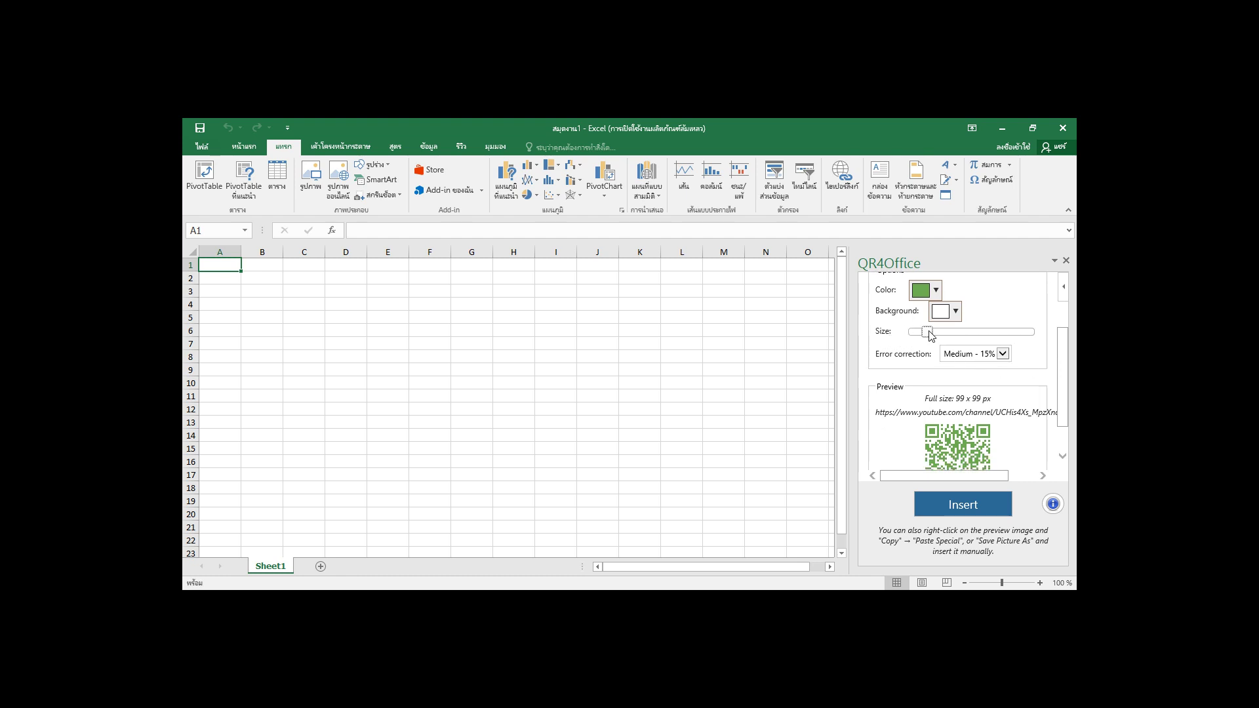
{"action": "left_click_drag", "start_coordinate": [930, 331], "coordinate": [964, 335]}
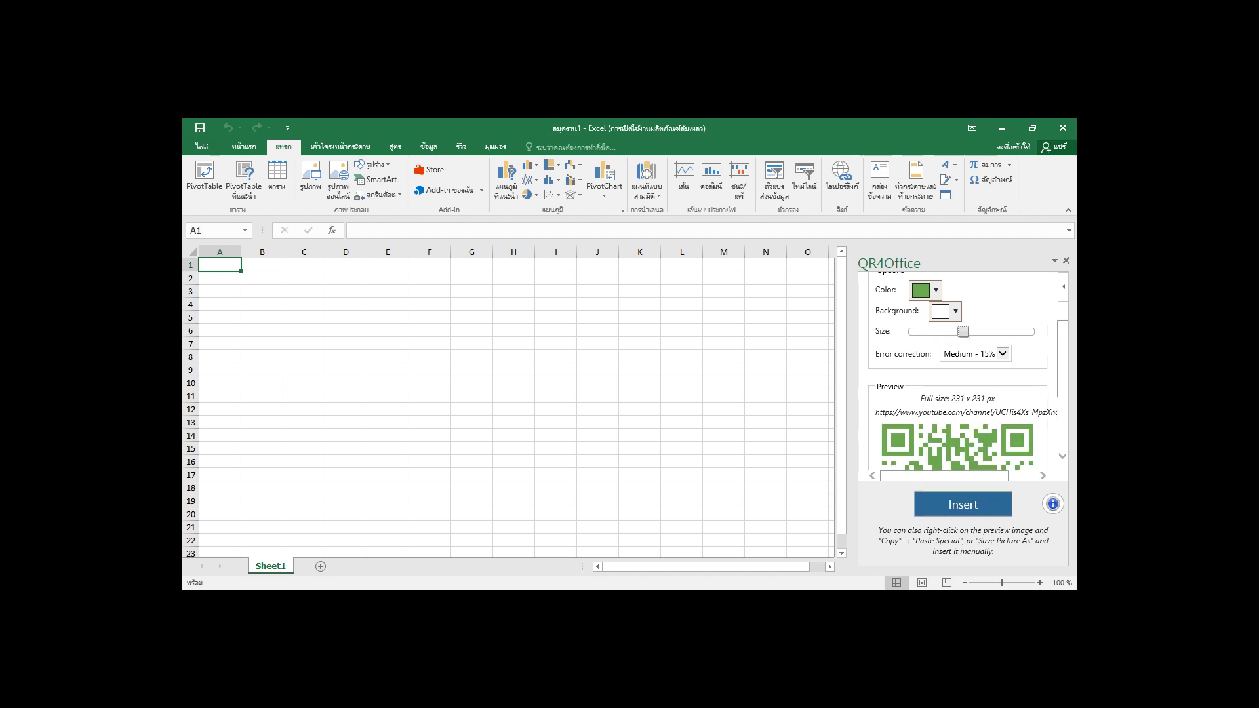
{"action": "mouse_move", "coordinate": [1067, 357]}
{"action": "left_mouse_down"}
{"action": "mouse_move", "coordinate": [1061, 412]}
{"action": "mouse_move", "coordinate": [1062, 374]}
{"action": "left_mouse_up"}
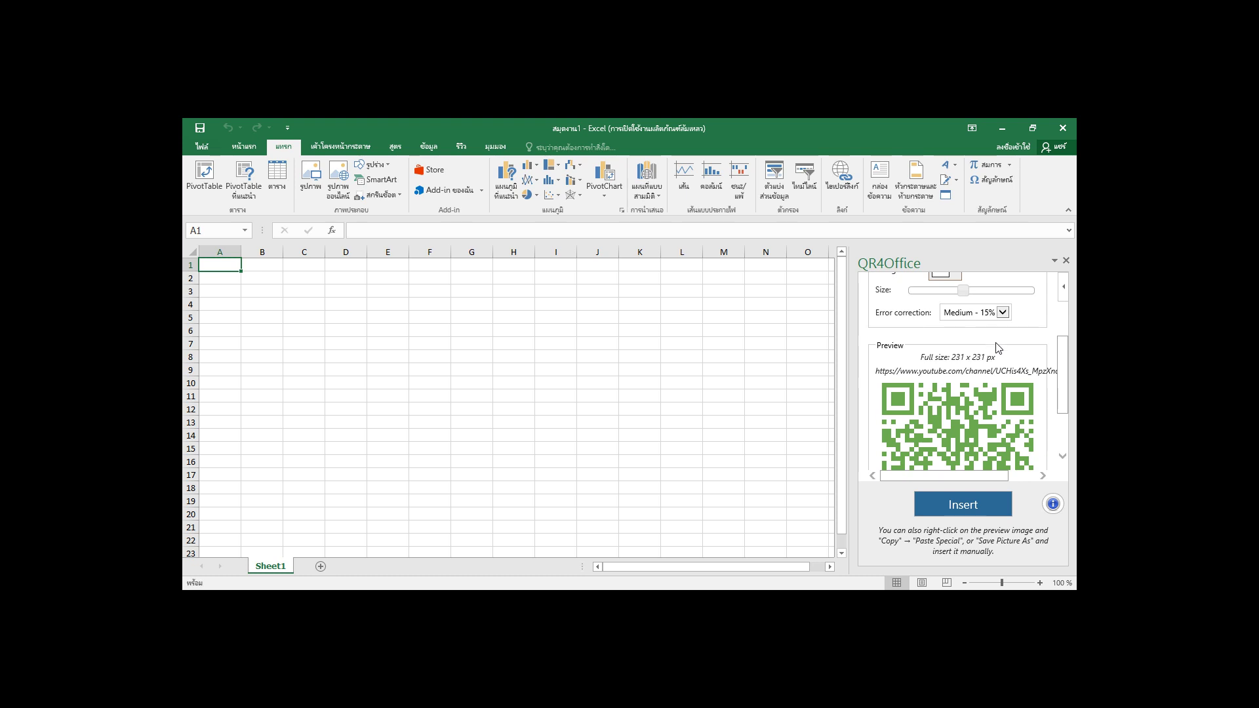
{"action": "left_click_drag", "start_coordinate": [1059, 368], "coordinate": [1069, 400]}
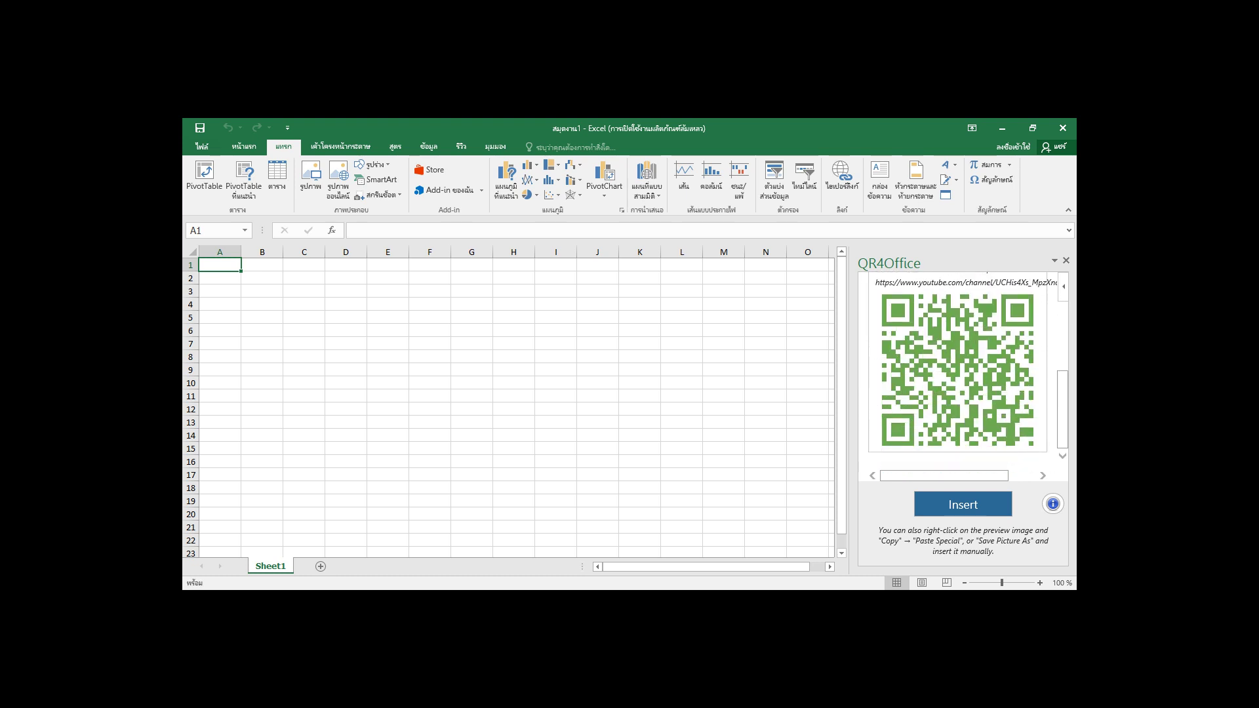
Step: Try to insert the QR code directly into cell A1 of the sheet
{"action": "left_click", "coordinate": [982, 503]}
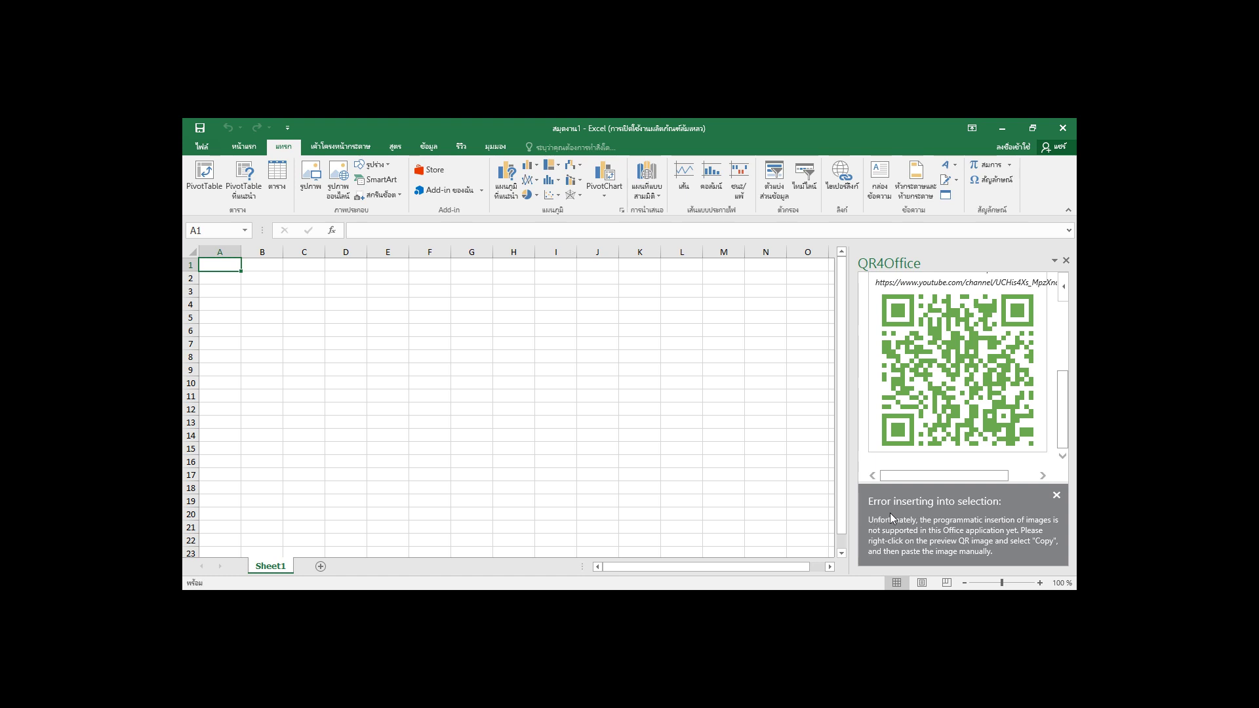
{"action": "left_click", "coordinate": [1057, 496]}
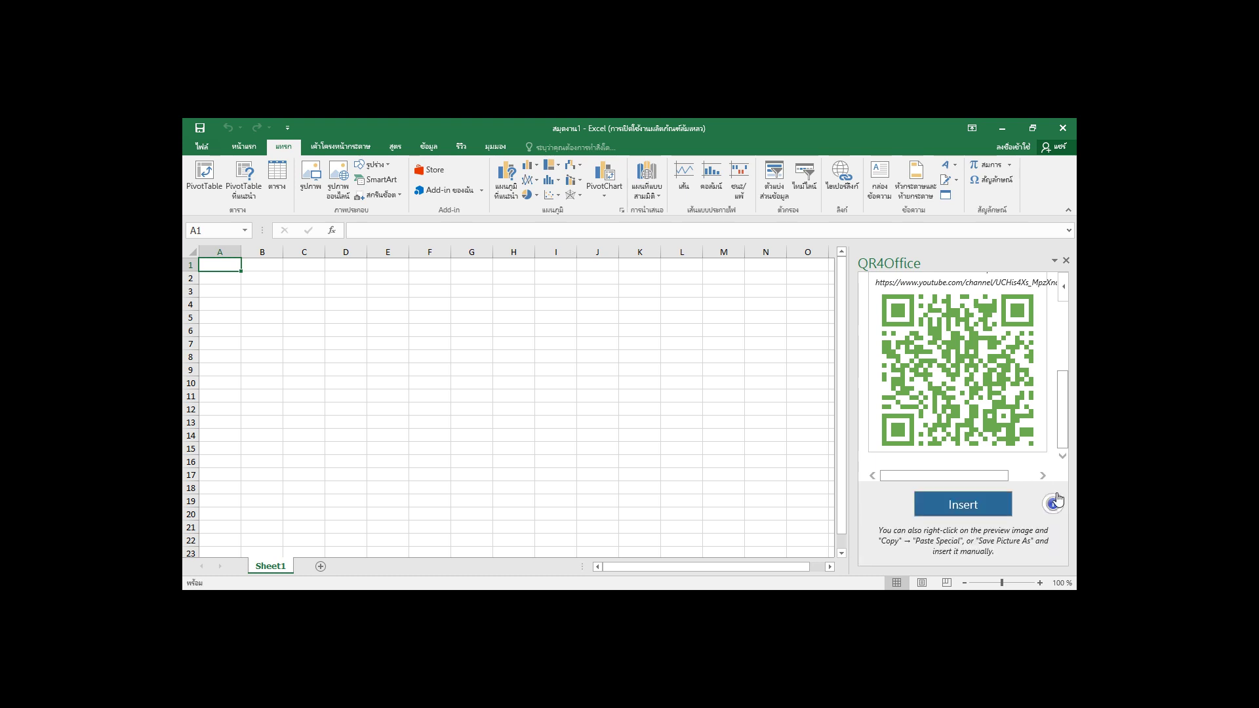
Step: Save the QR code preview image as a PNG named qrtest in the Pictures folder
{"action": "right_click", "coordinate": [958, 354]}
{"action": "right_click", "coordinate": [928, 346]}
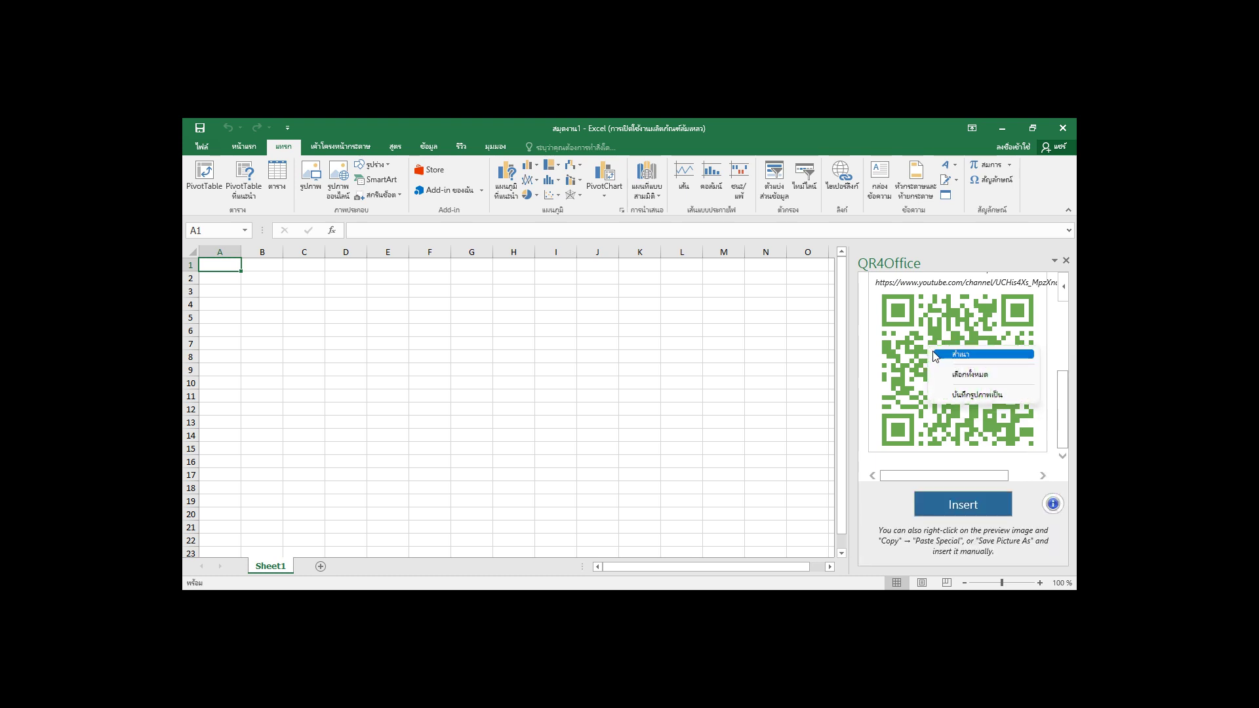
{"action": "left_click", "coordinate": [978, 395]}
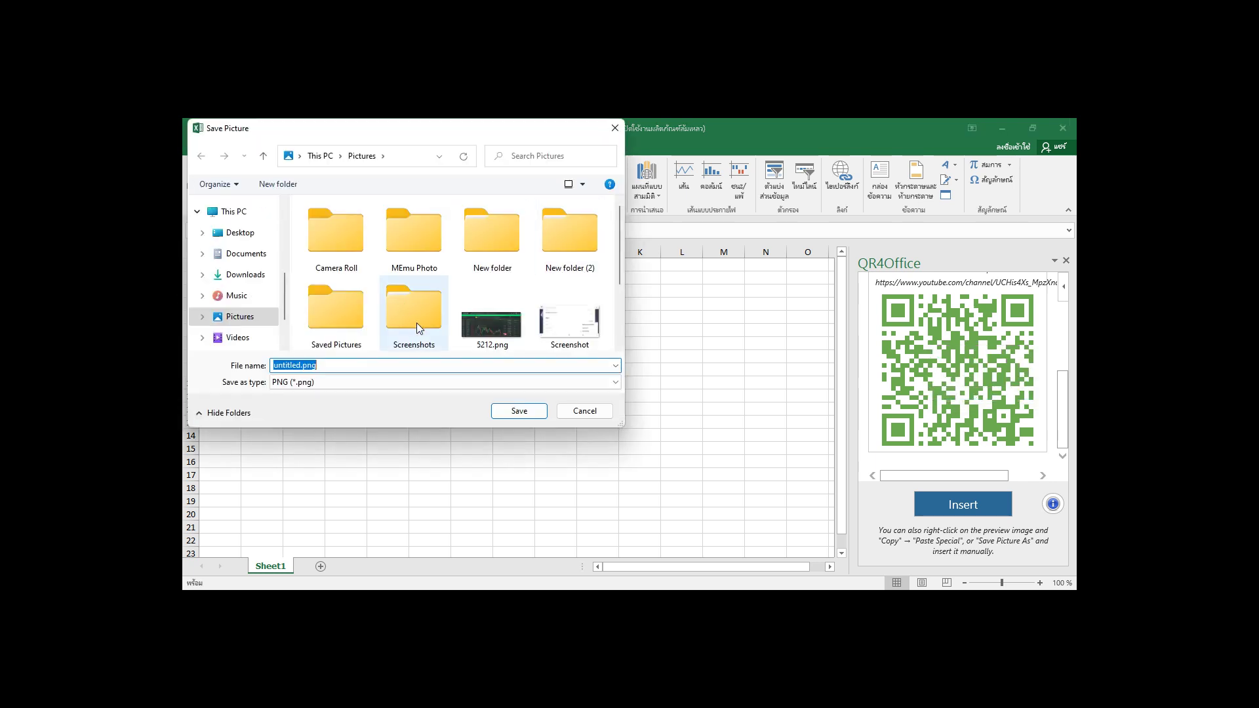
{"action": "scroll", "coordinate": [616, 254], "scroll_direction": "down", "scroll_amount": 2}
{"action": "scroll", "coordinate": [599, 247], "scroll_direction": "up", "scroll_amount": 2}
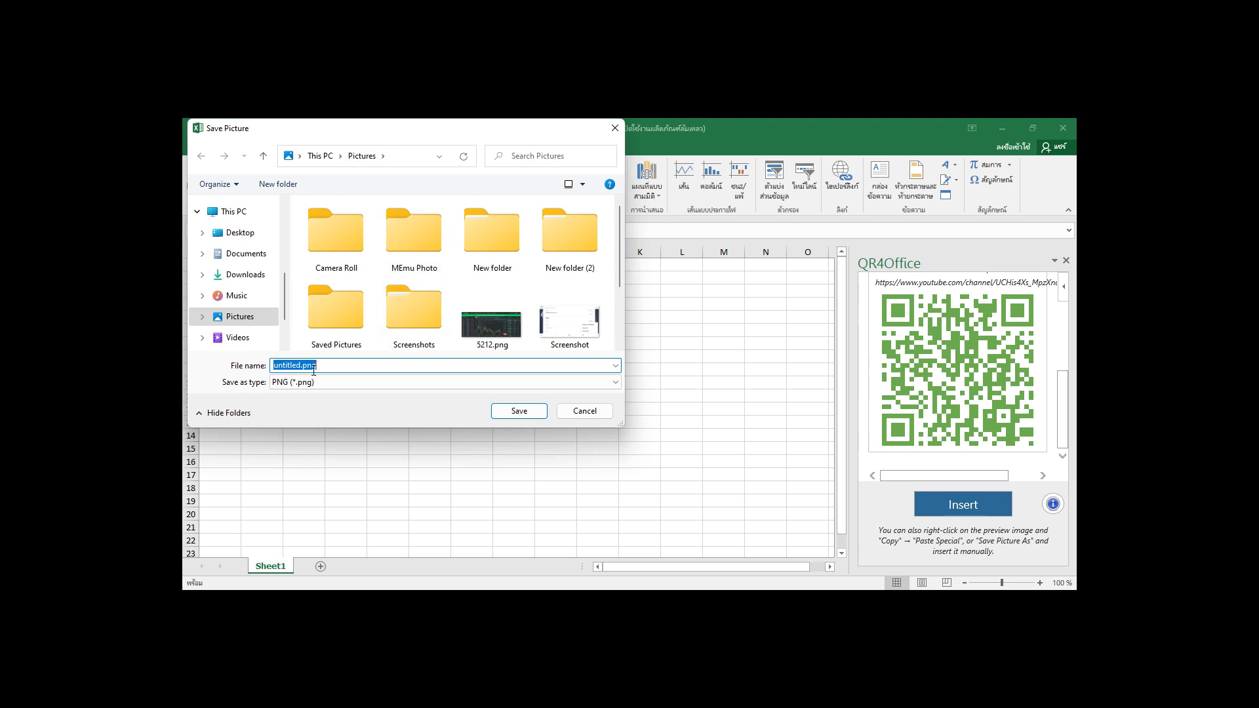
{"action": "type", "text": "qr"}
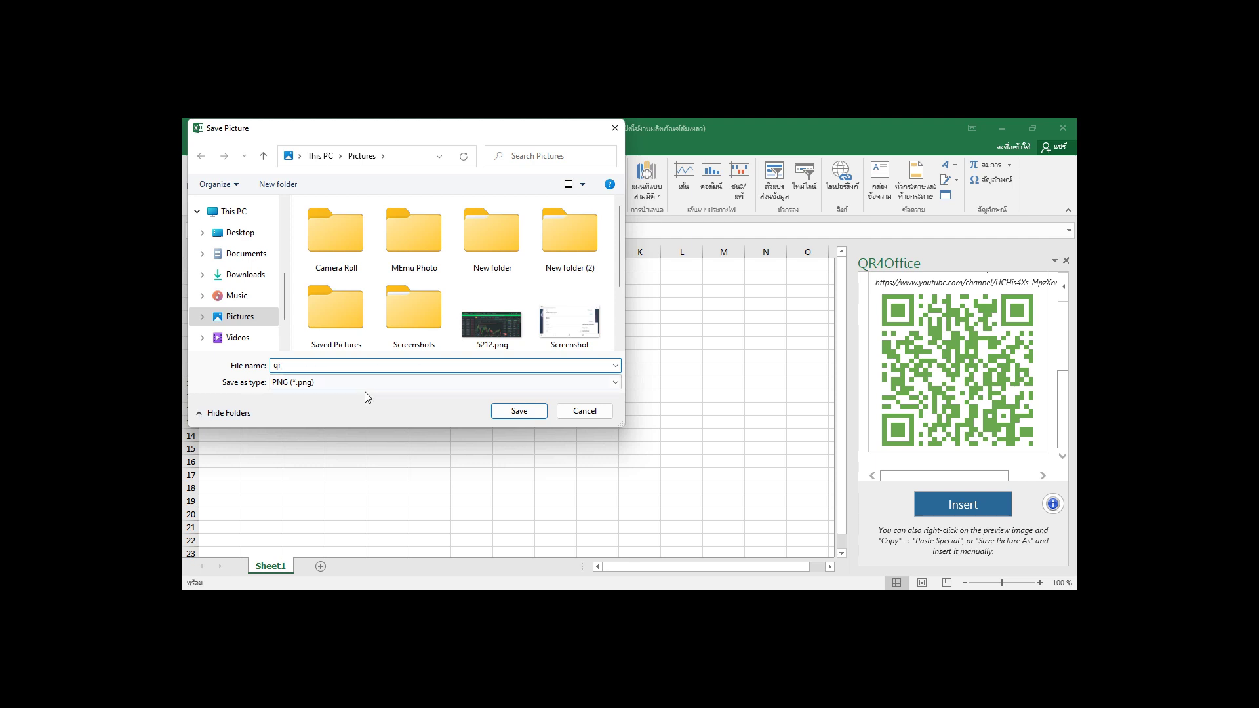
{"action": "type", "text": "test"}
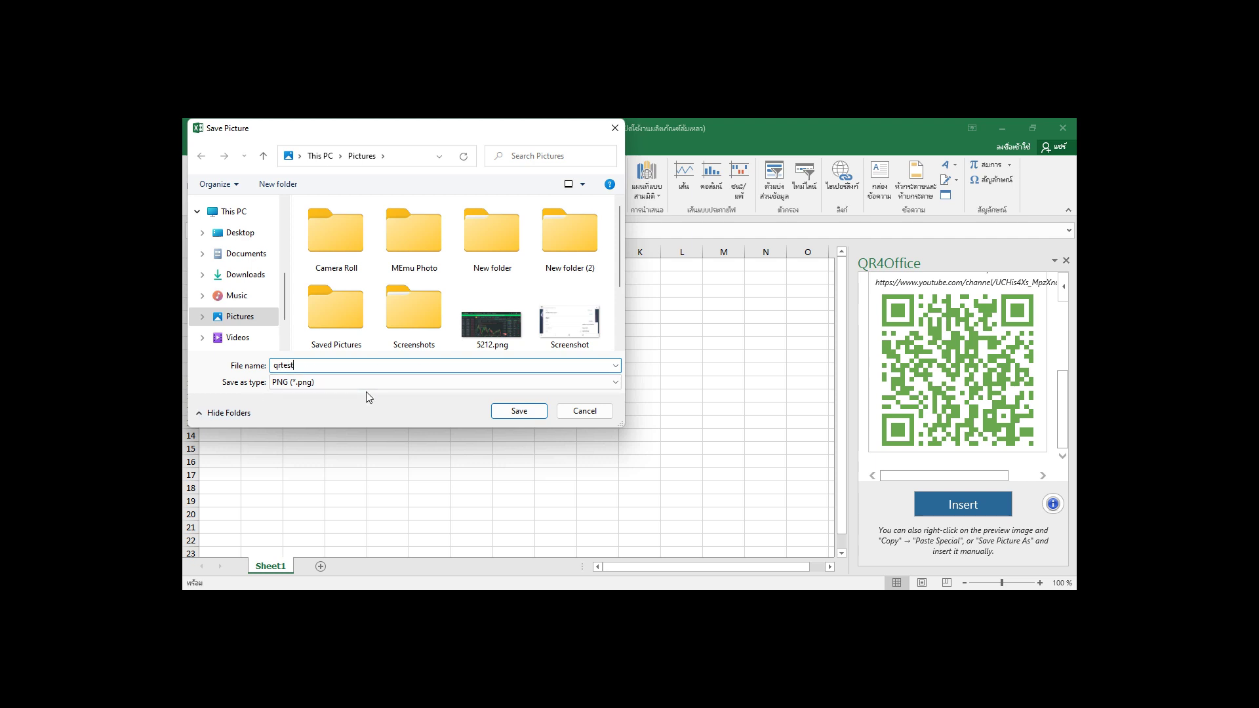
{"action": "left_click", "coordinate": [512, 411]}
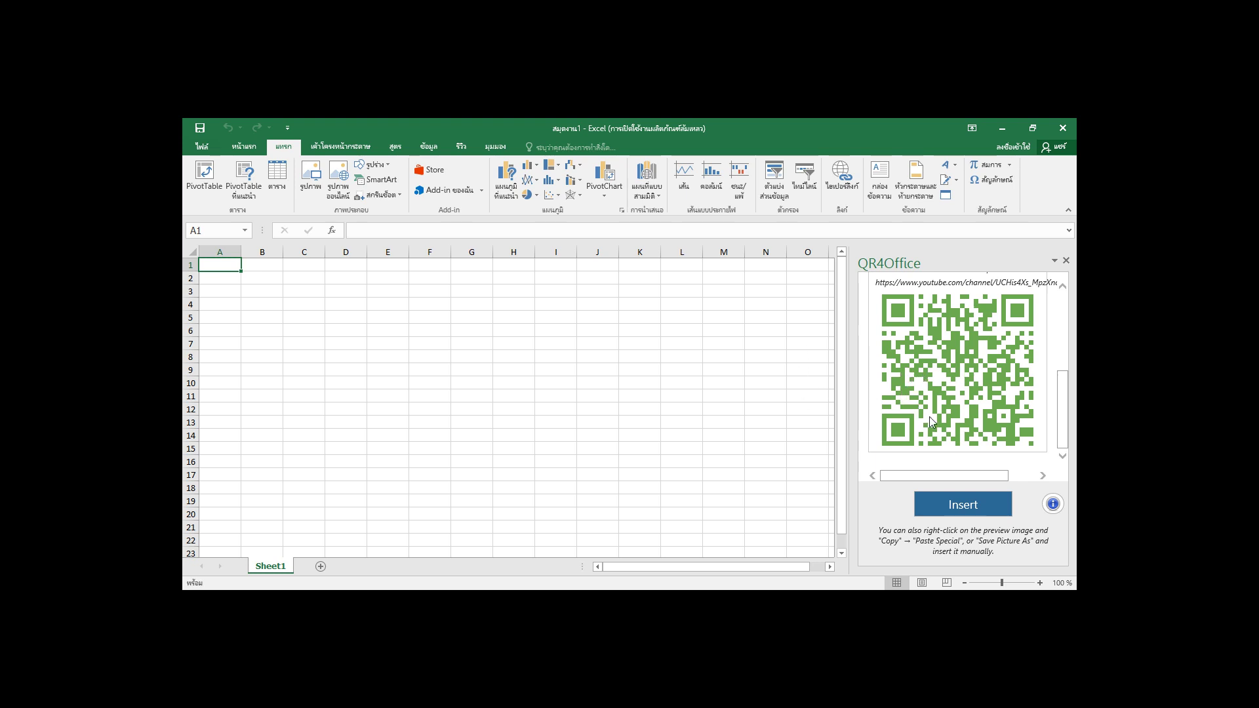
{"action": "scroll", "coordinate": [1061, 400], "scroll_direction": "up", "scroll_amount": 2}
{"action": "scroll", "coordinate": [987, 471], "scroll_direction": "down", "scroll_amount": 2}
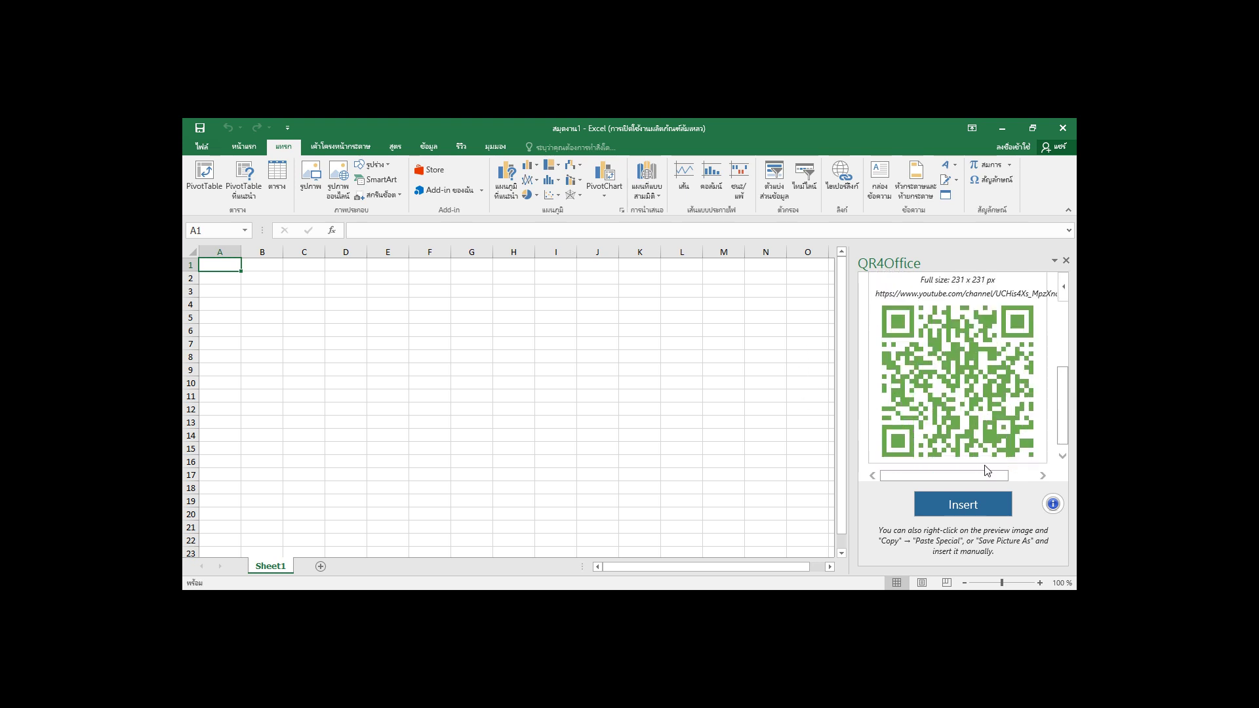